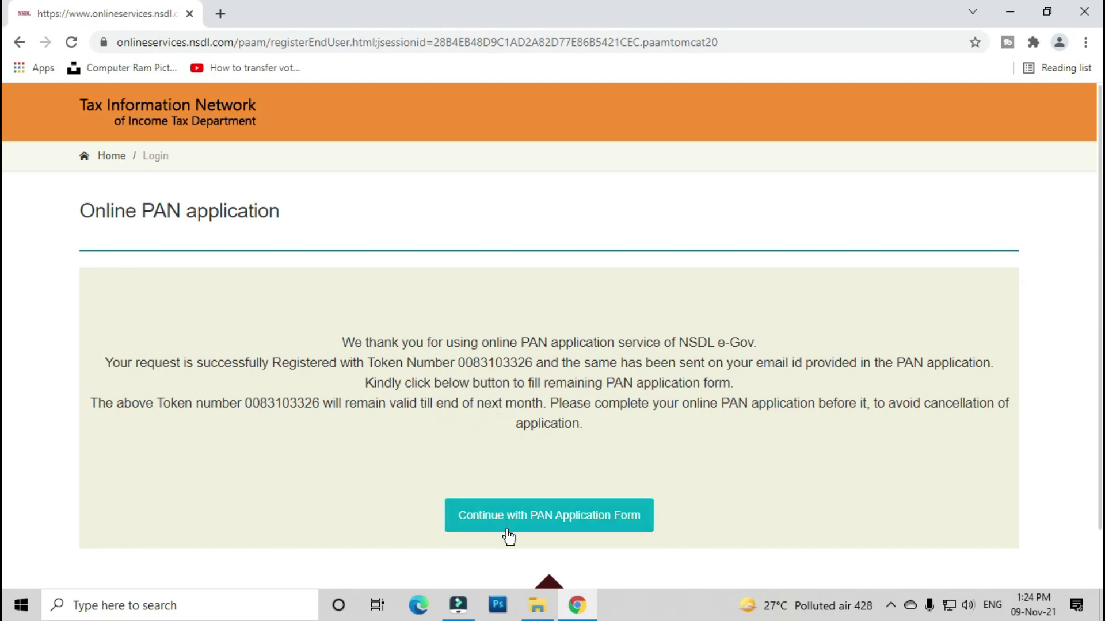
Open the full PAN application form for this token and scroll down to the Aadhaar fields.
left_click(613, 520)
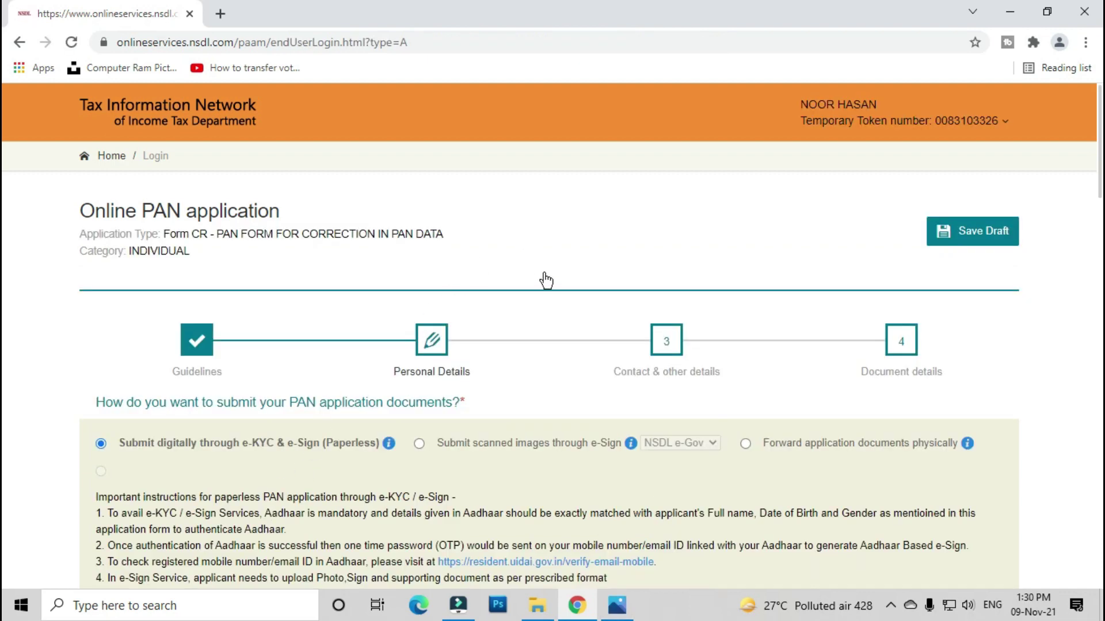
scroll(547, 289, "down", 2)
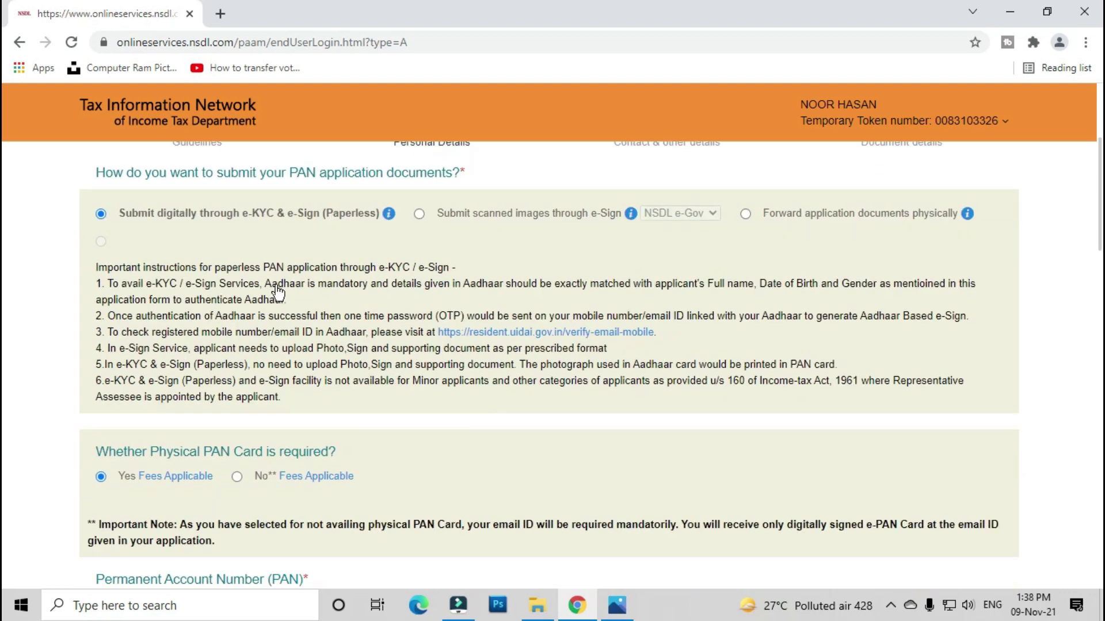
scroll(278, 293, "down", 2)
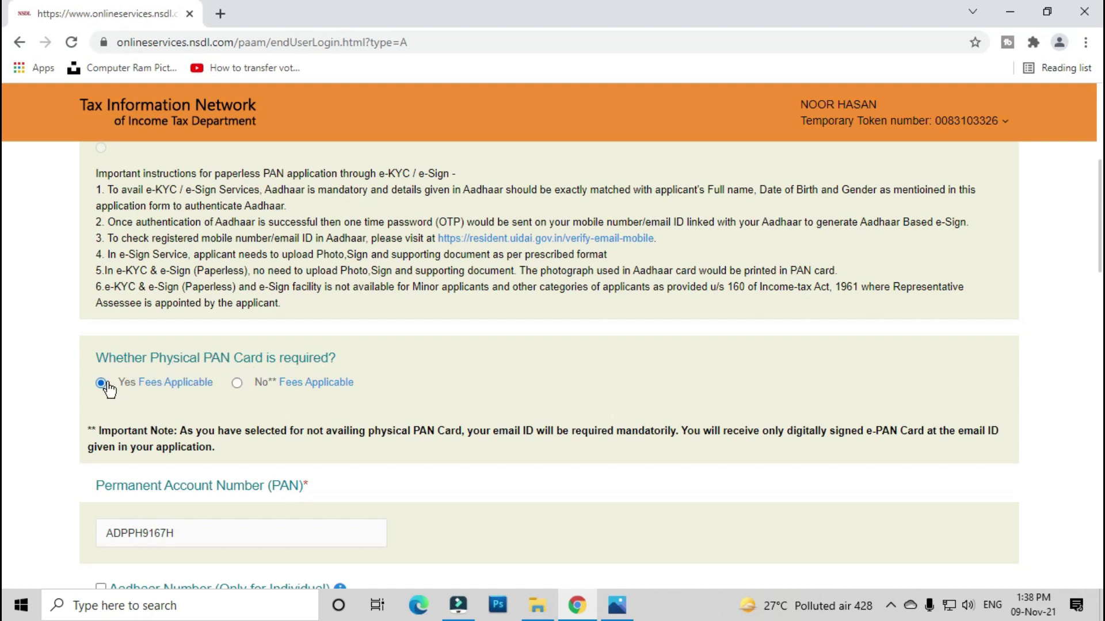
scroll(239, 315, "down", 3)
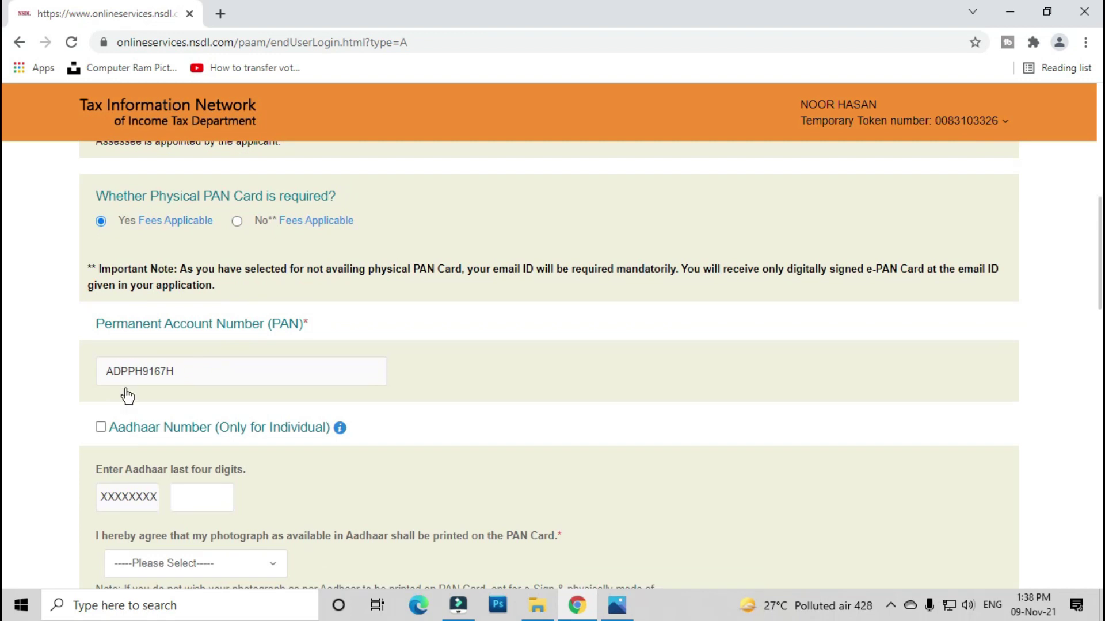
scroll(195, 387, "down", 3)
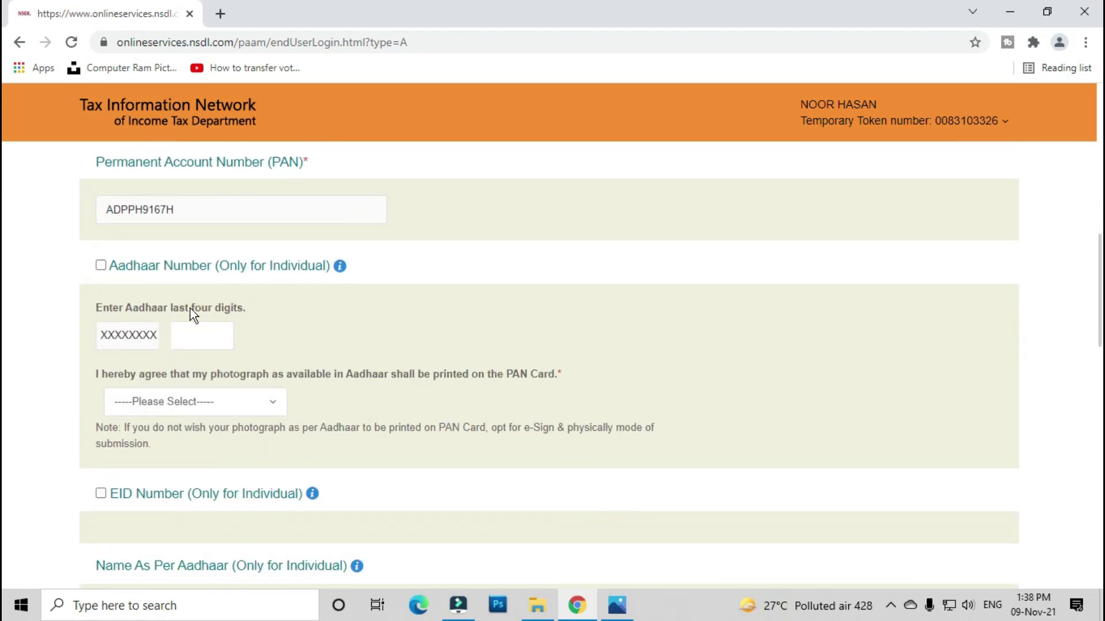
Enter the last four Aadhaar digits and choose Yes to print the Aadhaar photograph.
left_click(196, 334)
left_click(185, 403)
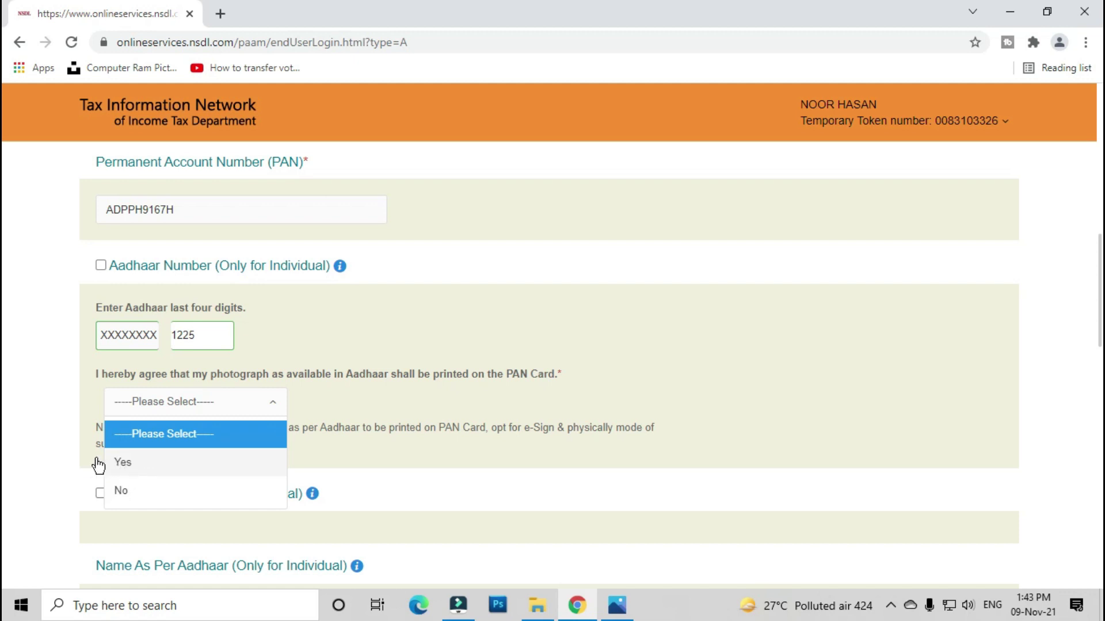
left_click(128, 463)
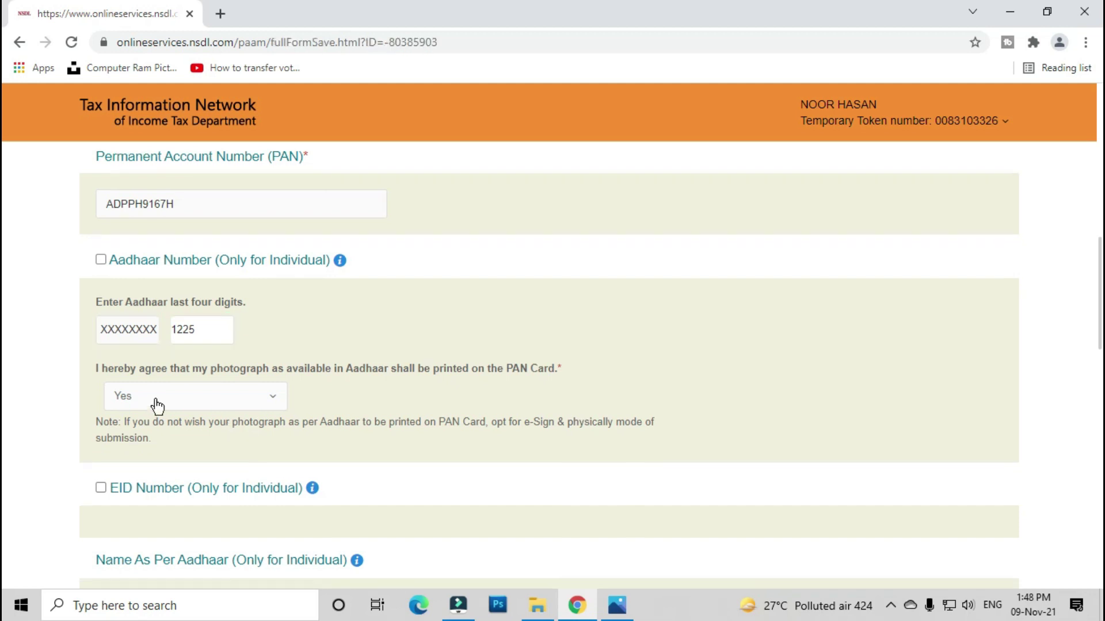
scroll(159, 399, "down", 6)
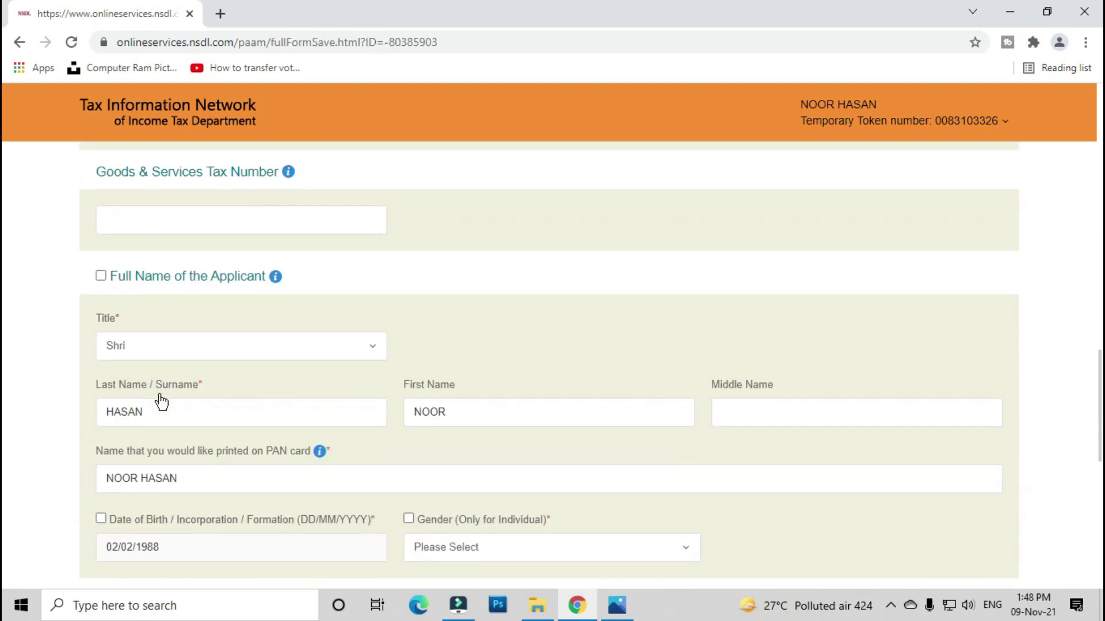
Set the applicant's gender to Male and tick Details of Parents for correction.
scroll(161, 401, "down", 1)
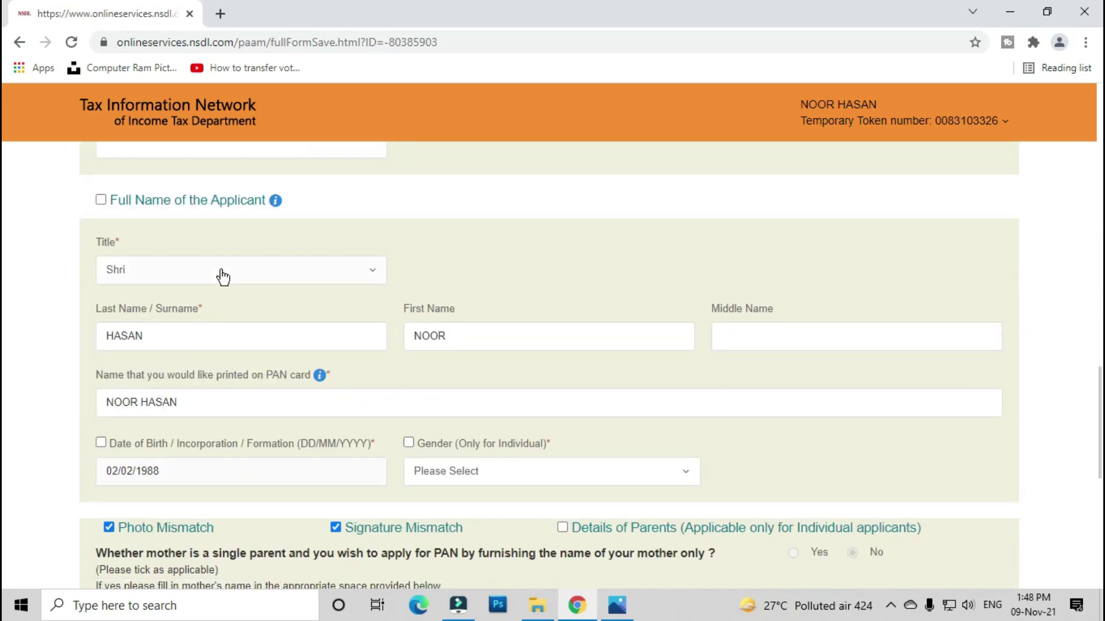
scroll(279, 360, "down", 1)
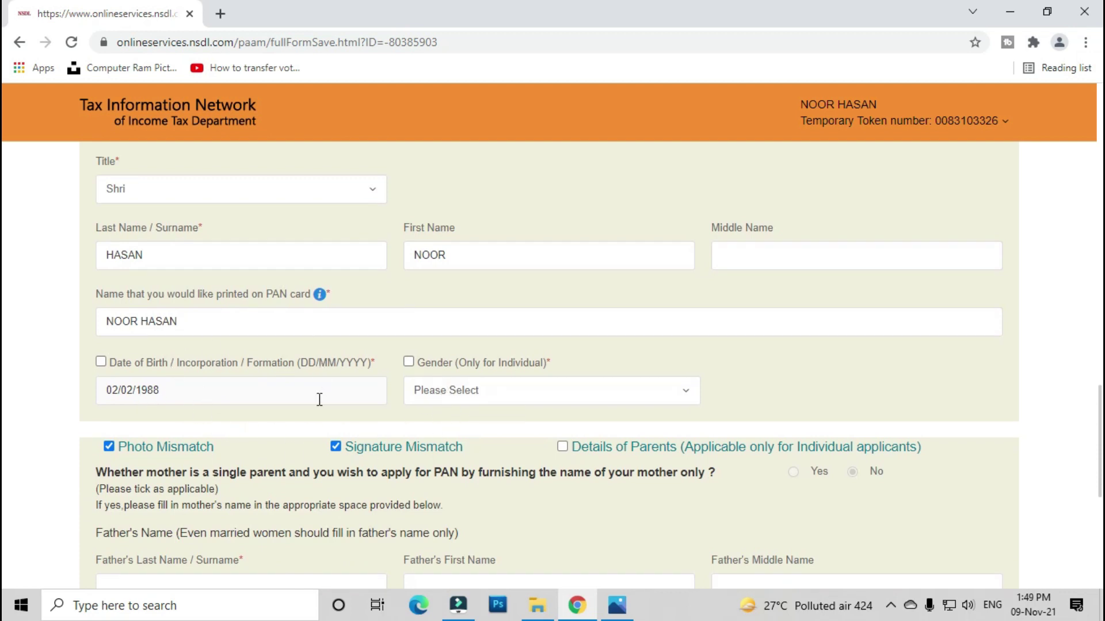
scroll(320, 399, "up", 1)
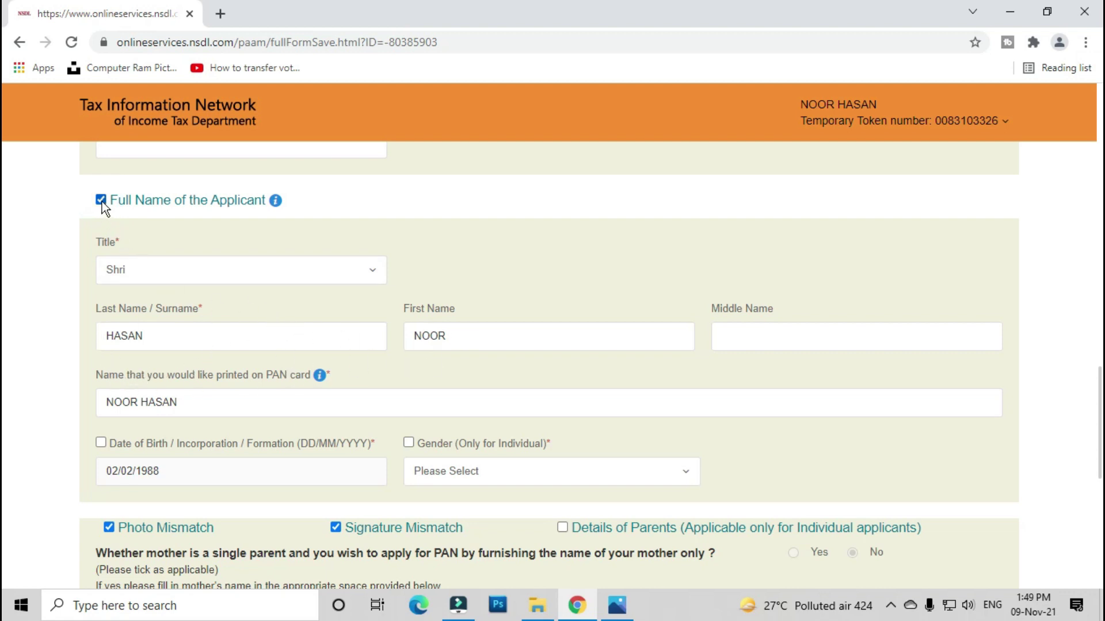
scroll(117, 299, "down", 3)
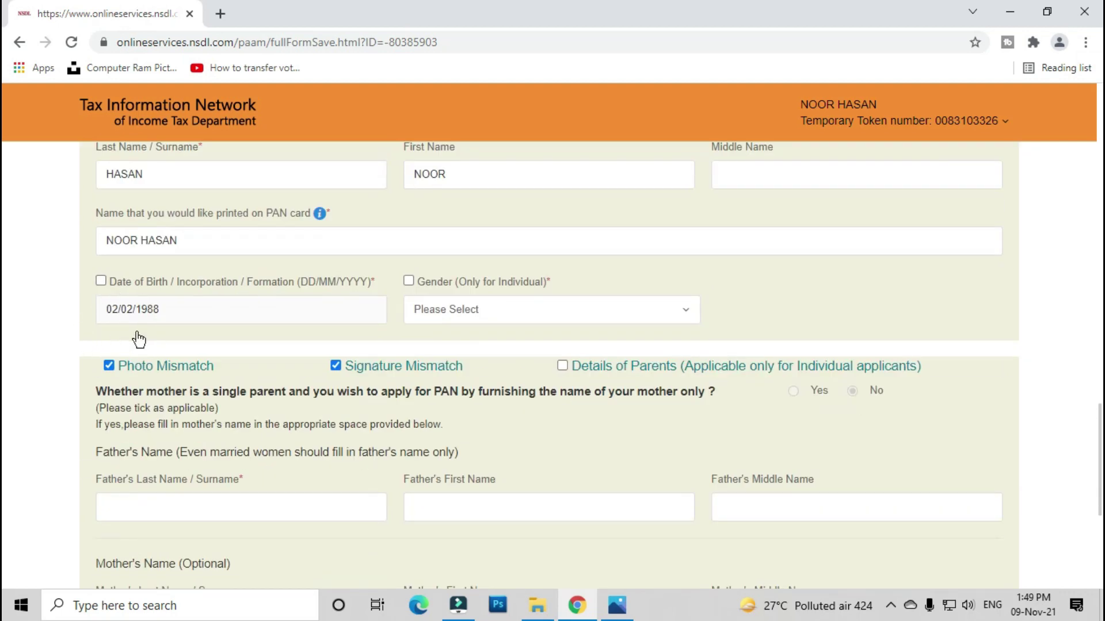
left_click(440, 310)
left_click(430, 377)
scroll(475, 320, "down", 3)
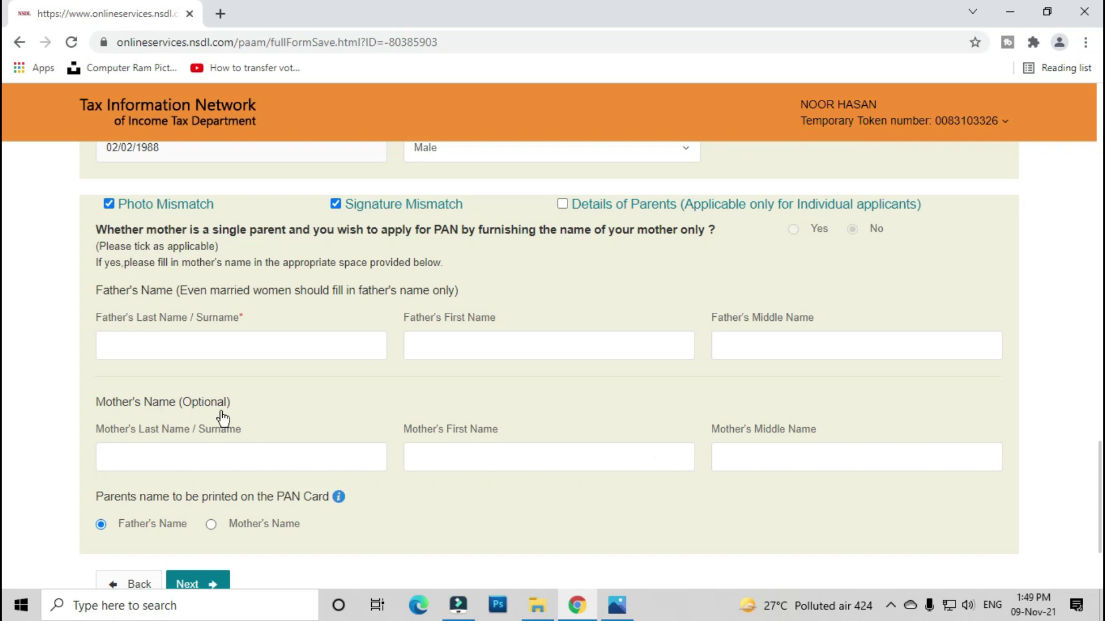
left_click(563, 205)
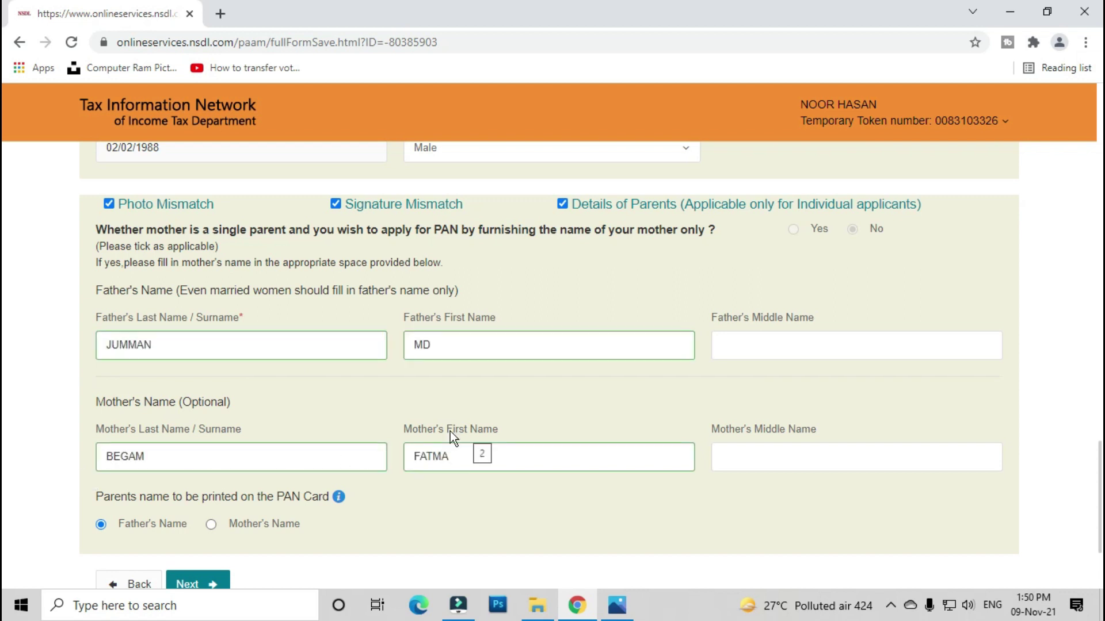
scroll(448, 443, "down", 2)
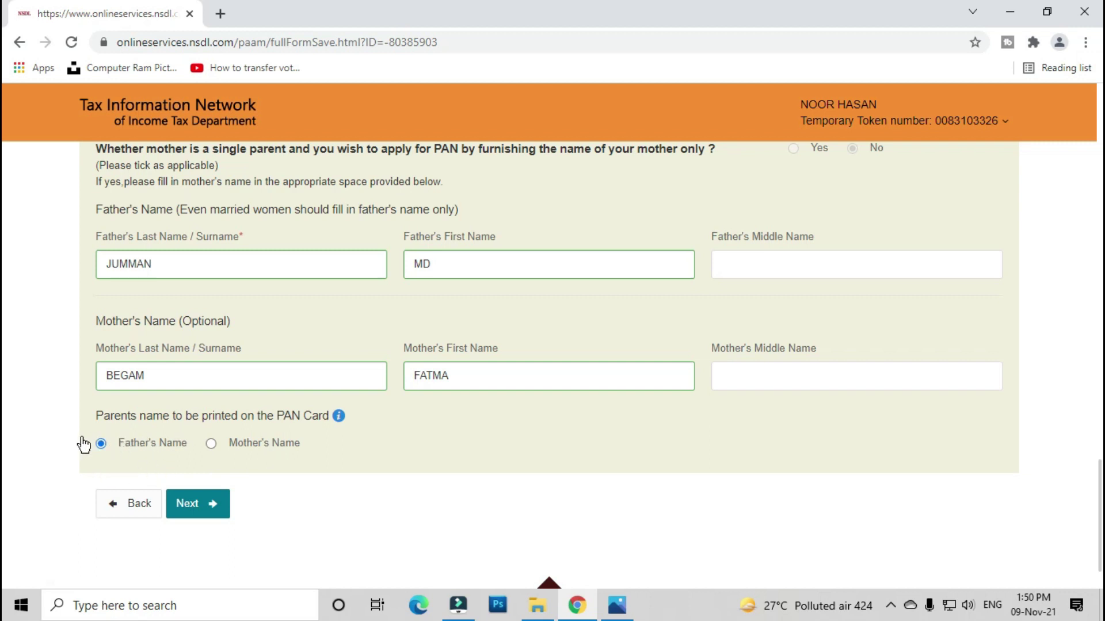
Save the personal details, move to contact details, and save the application as a draft.
left_click(196, 505)
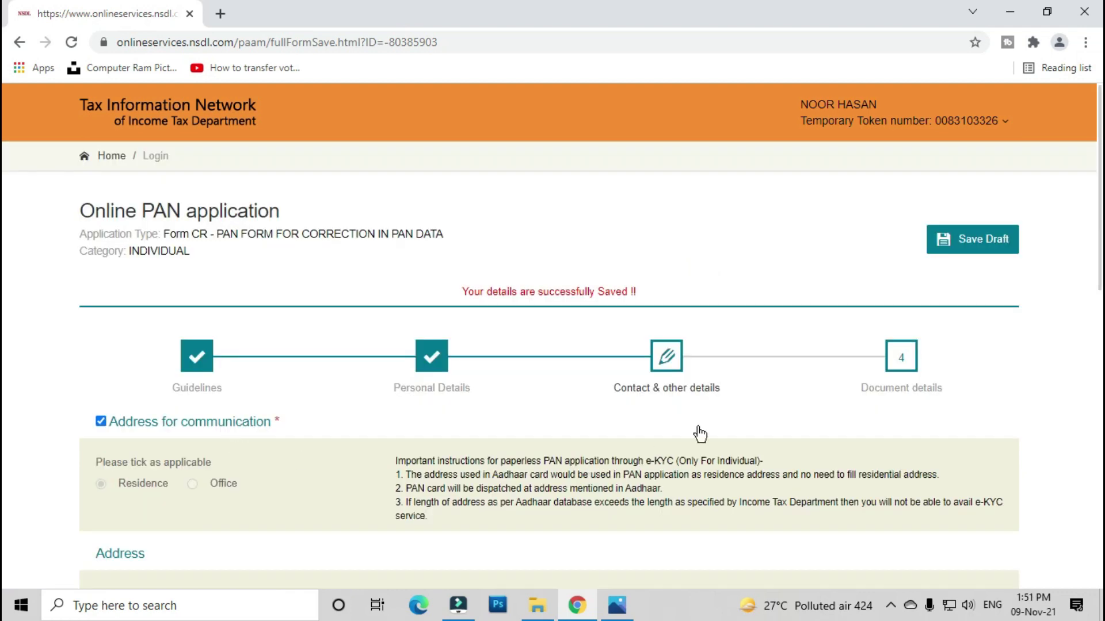
left_click(978, 242)
scroll(231, 295, "down", 4)
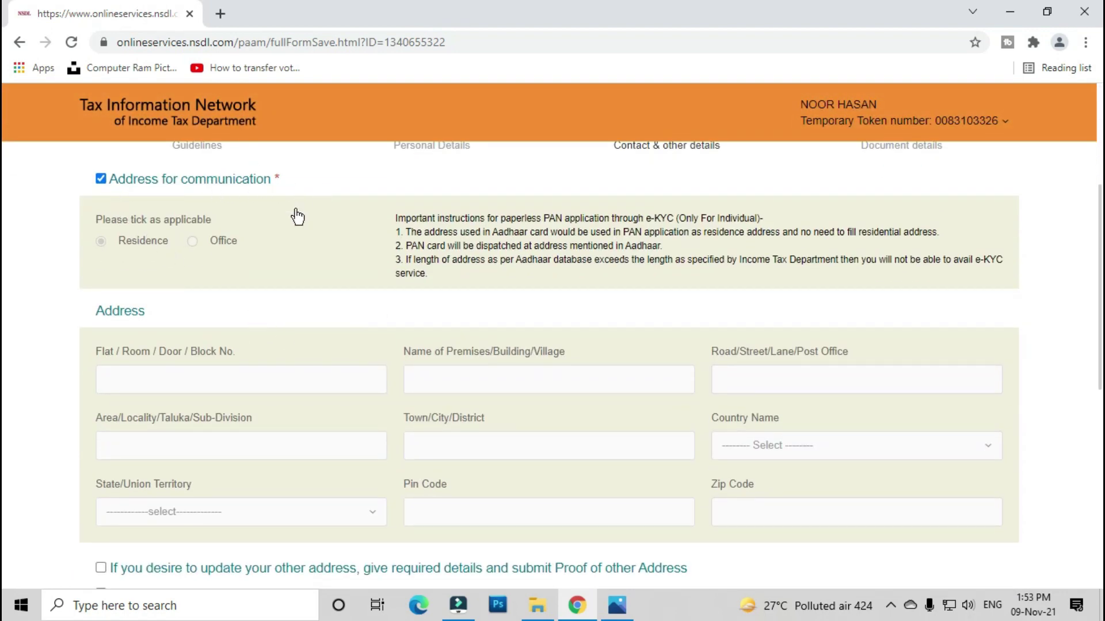
scroll(202, 281, "down", 4)
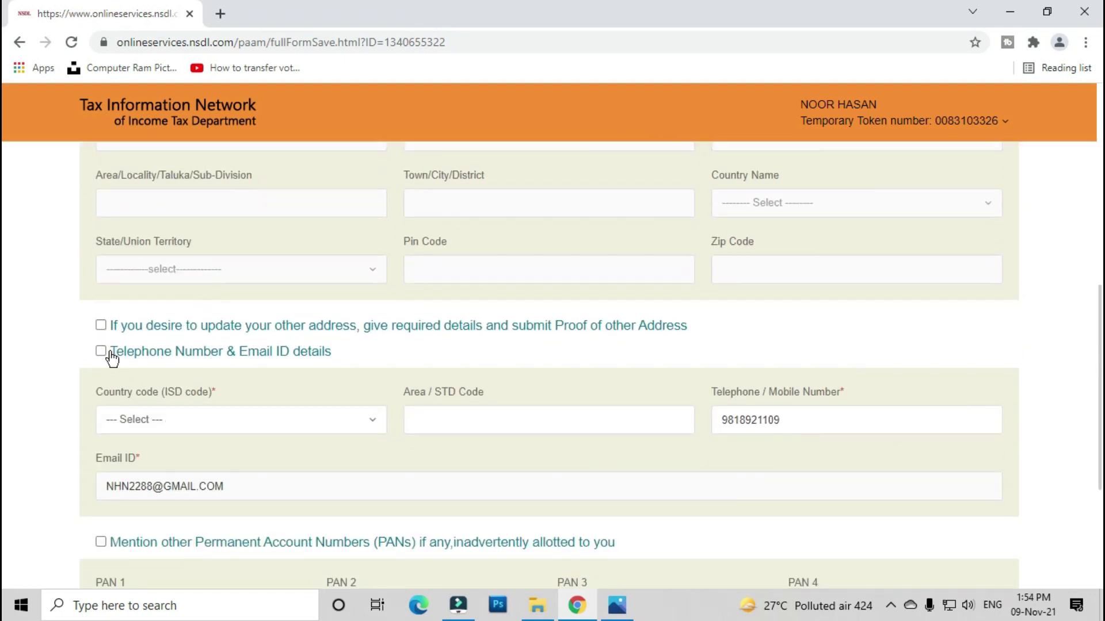
Tick the other-address update option, then untick it again.
left_click(100, 325)
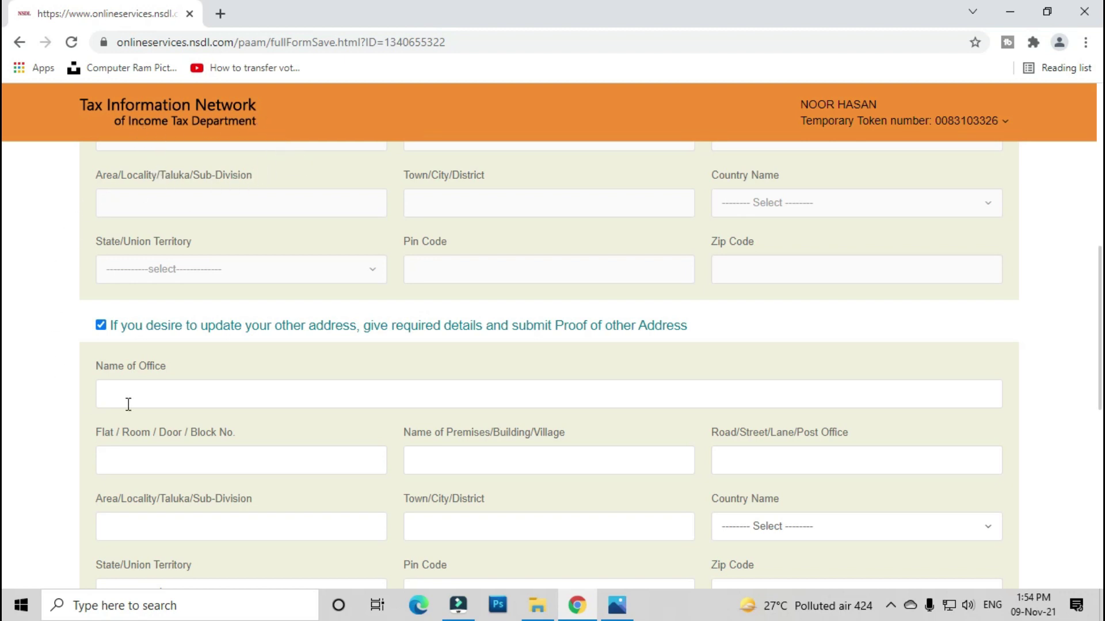
scroll(346, 338, "down", 1)
scroll(344, 340, "down", 1)
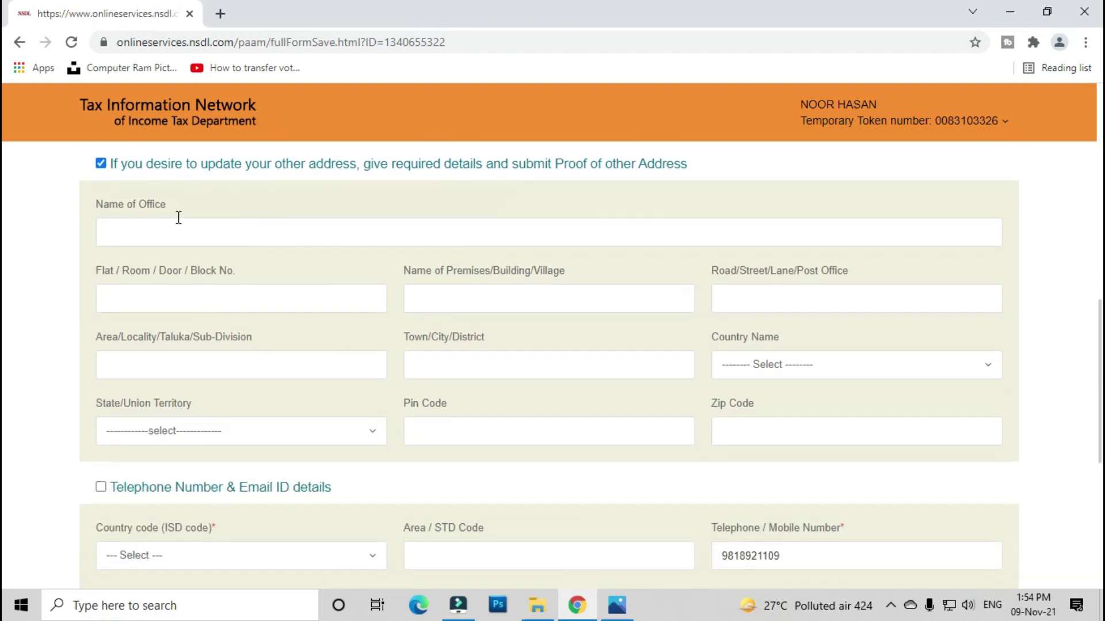
scroll(95, 241, "up", 1)
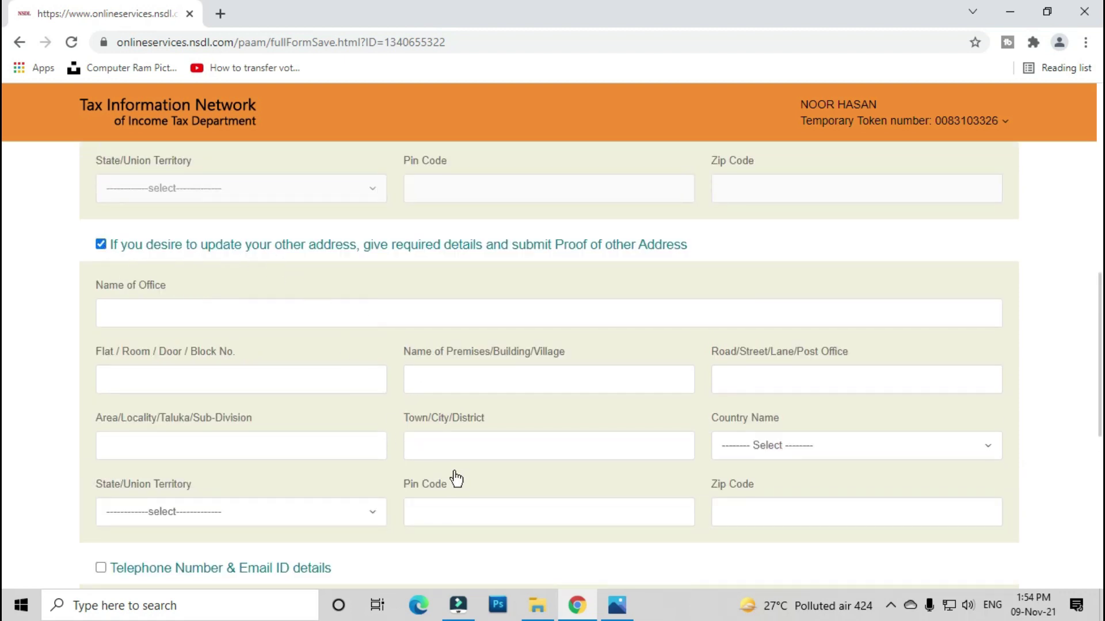
left_click(101, 244)
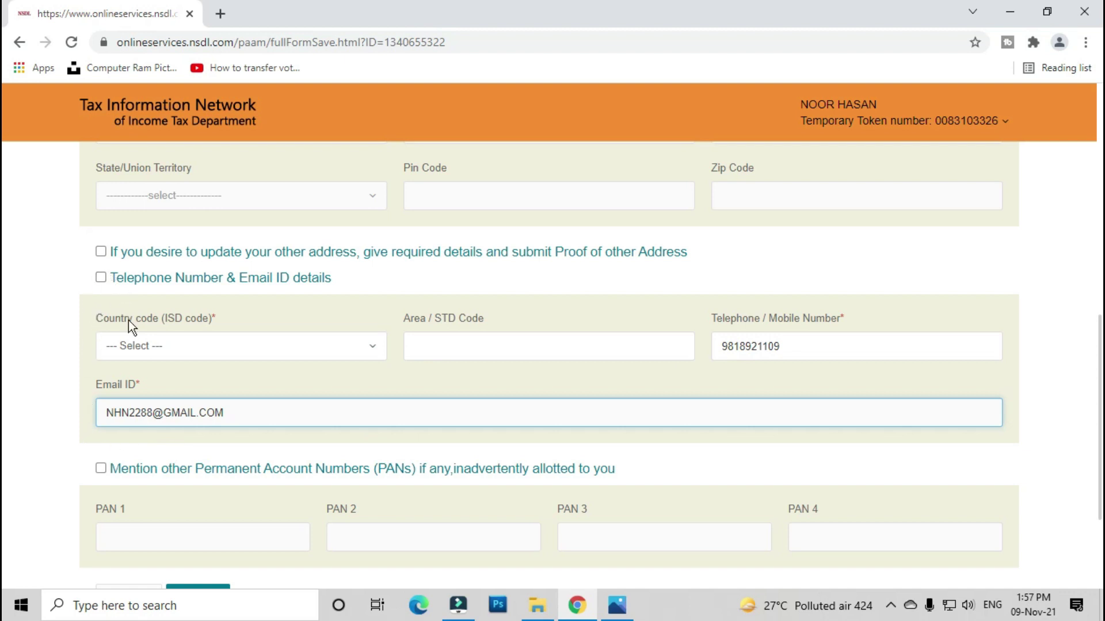
Set the dialling country code to INDIA (91), review the other-PANs option, and continue to document details.
left_click(142, 351)
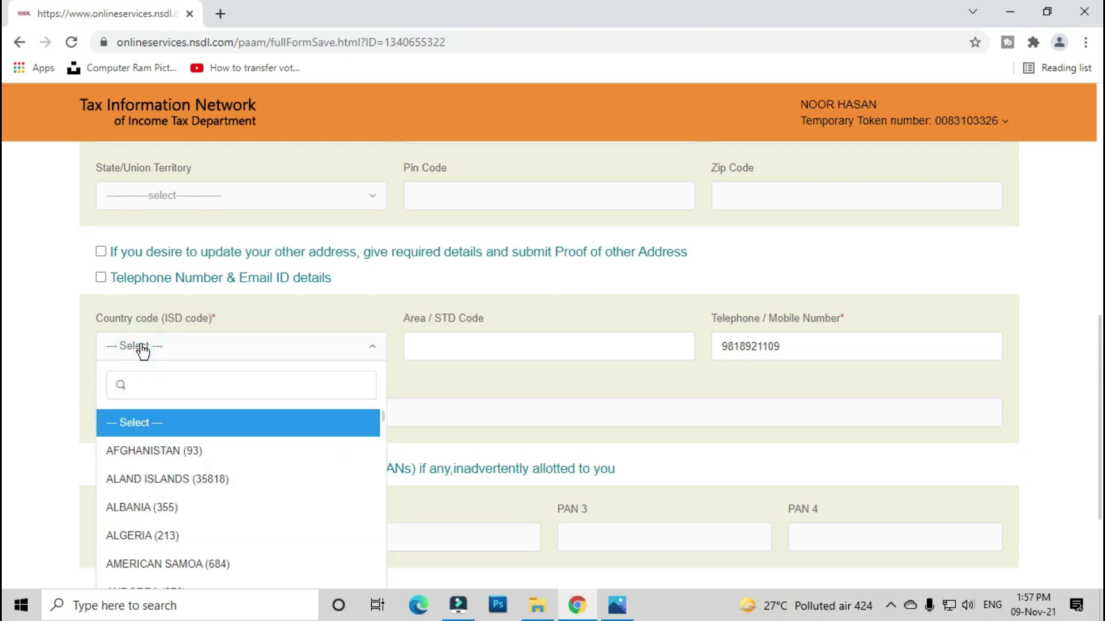
type("INDIA")
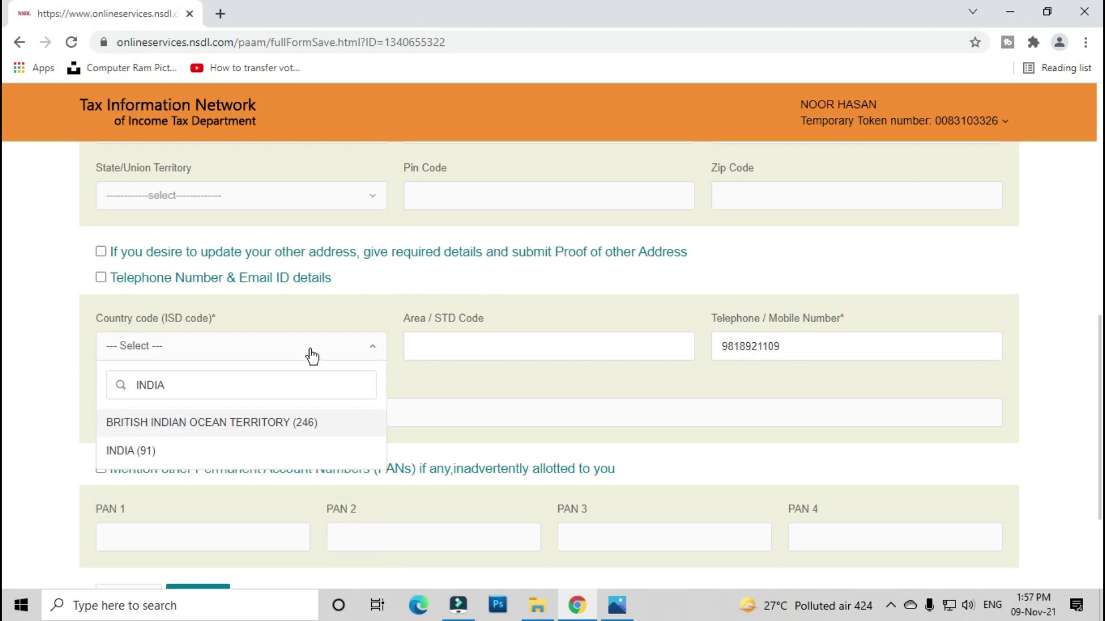
left_click(139, 452)
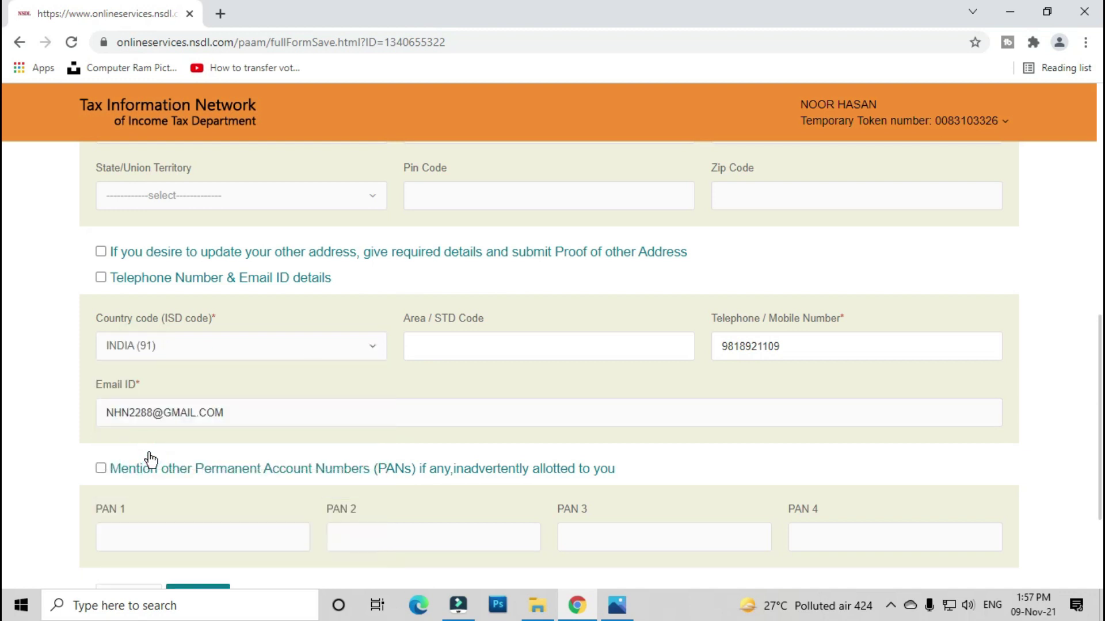
scroll(154, 454, "down", 3)
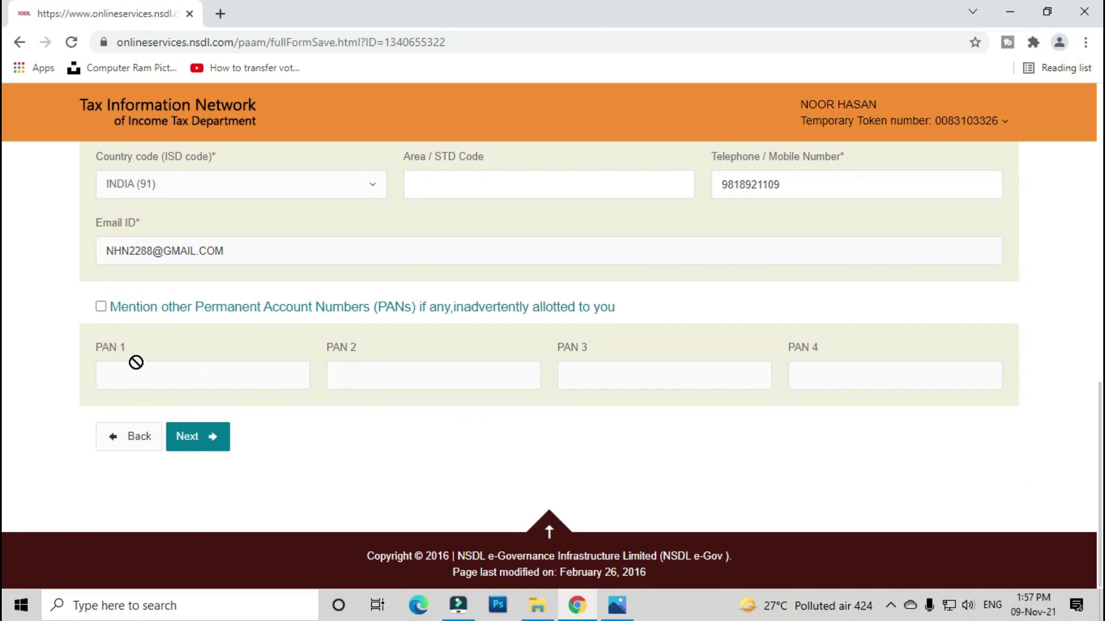
left_click(100, 306)
left_click(125, 373)
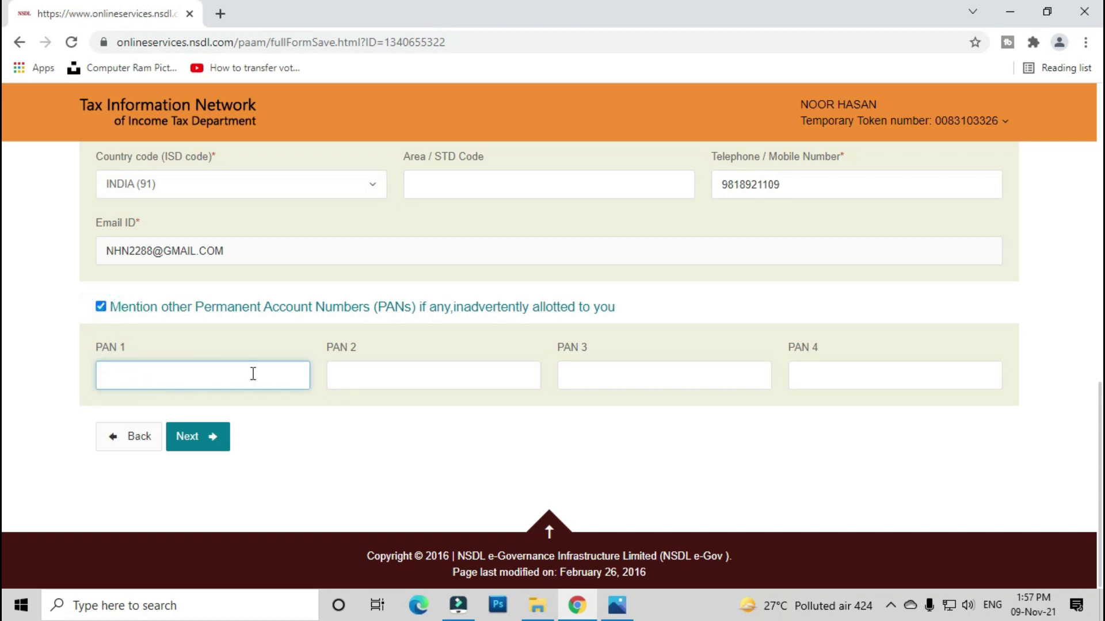
left_click(320, 377)
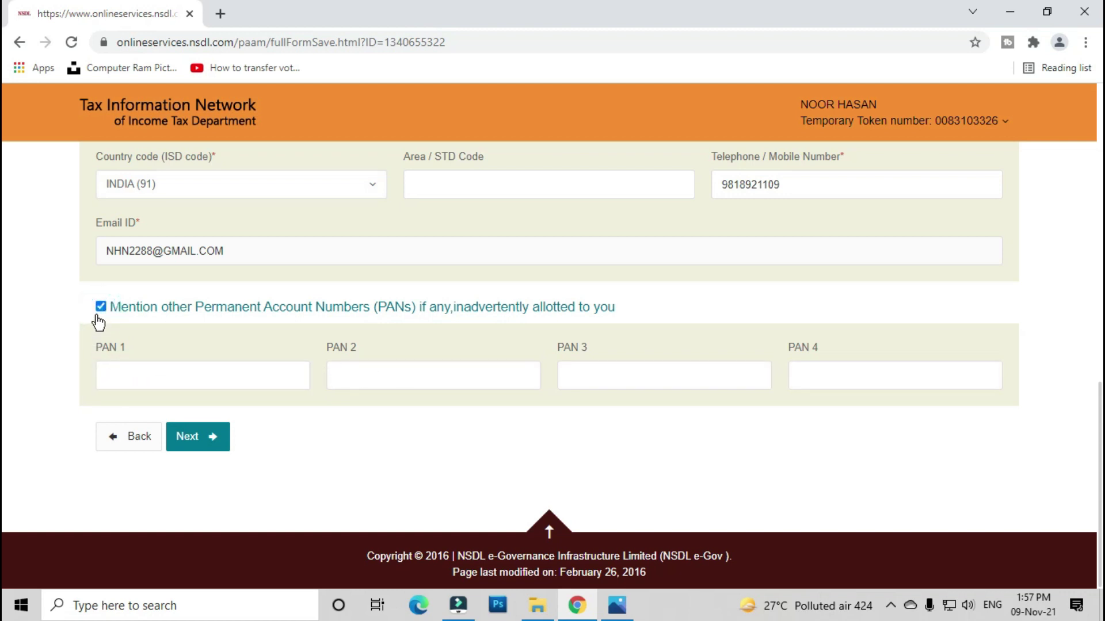
left_click(216, 444)
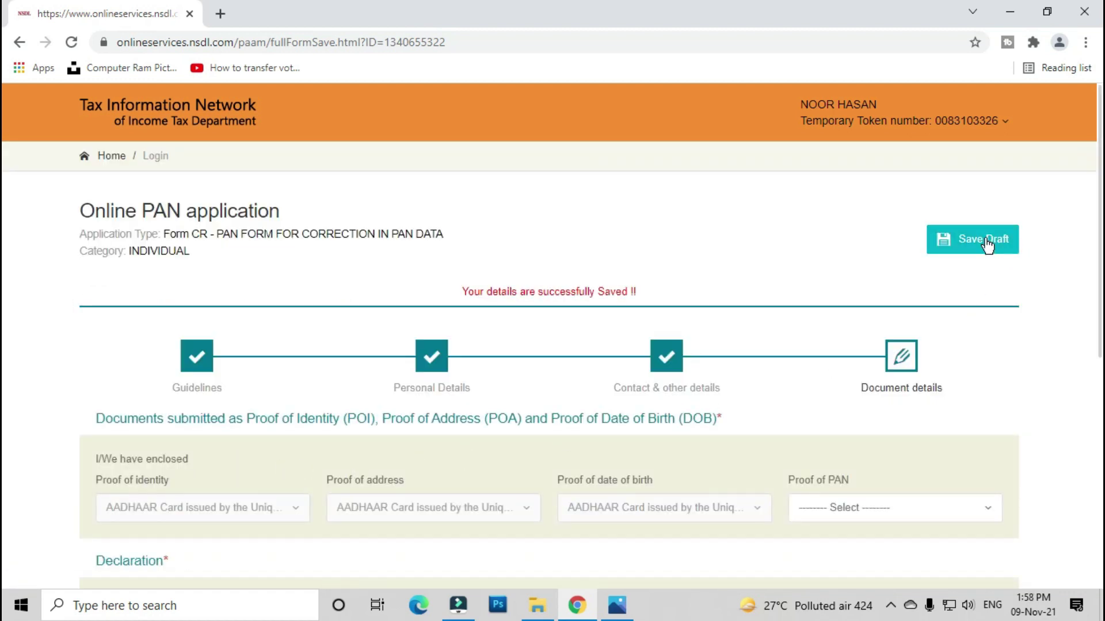
Save the draft and set Proof of PAN to Copy of Pan Card.
left_click(987, 246)
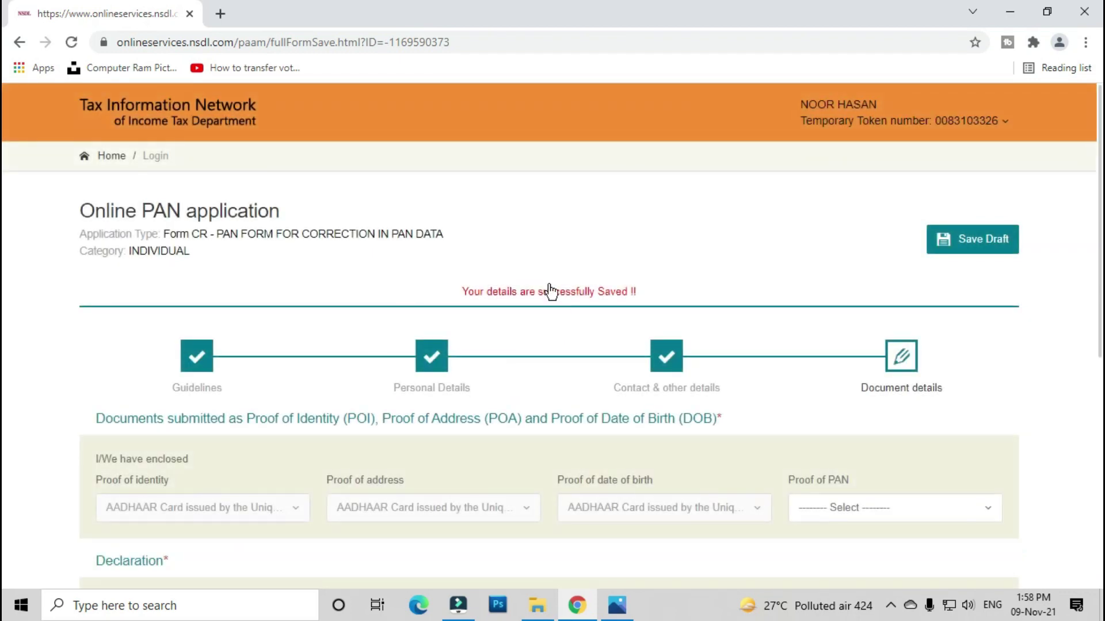
scroll(471, 321, "down", 3)
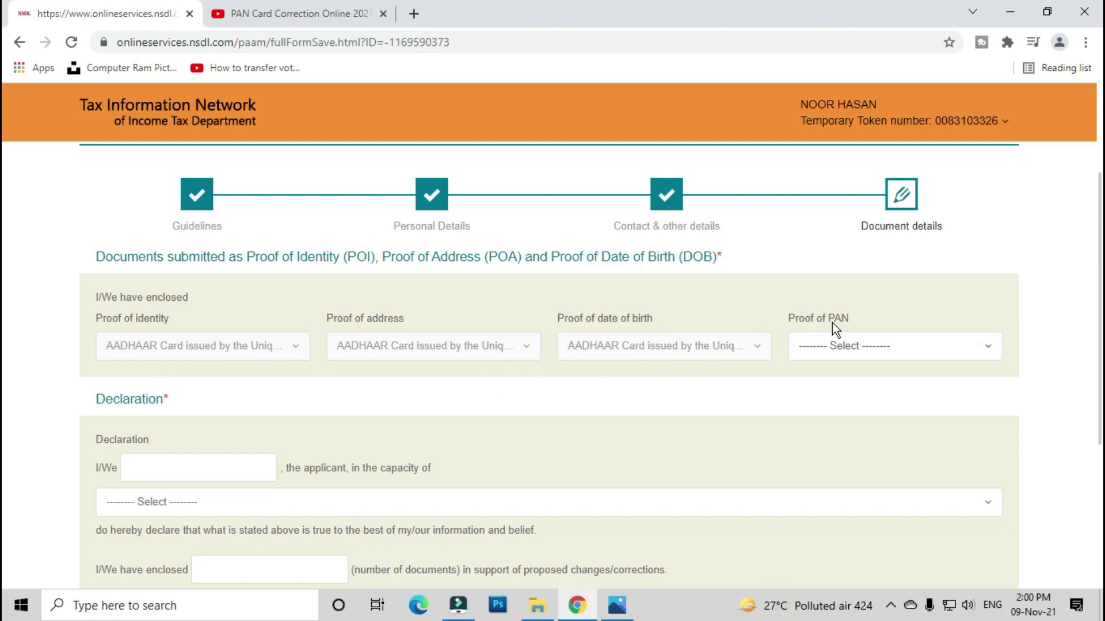
left_click(836, 345)
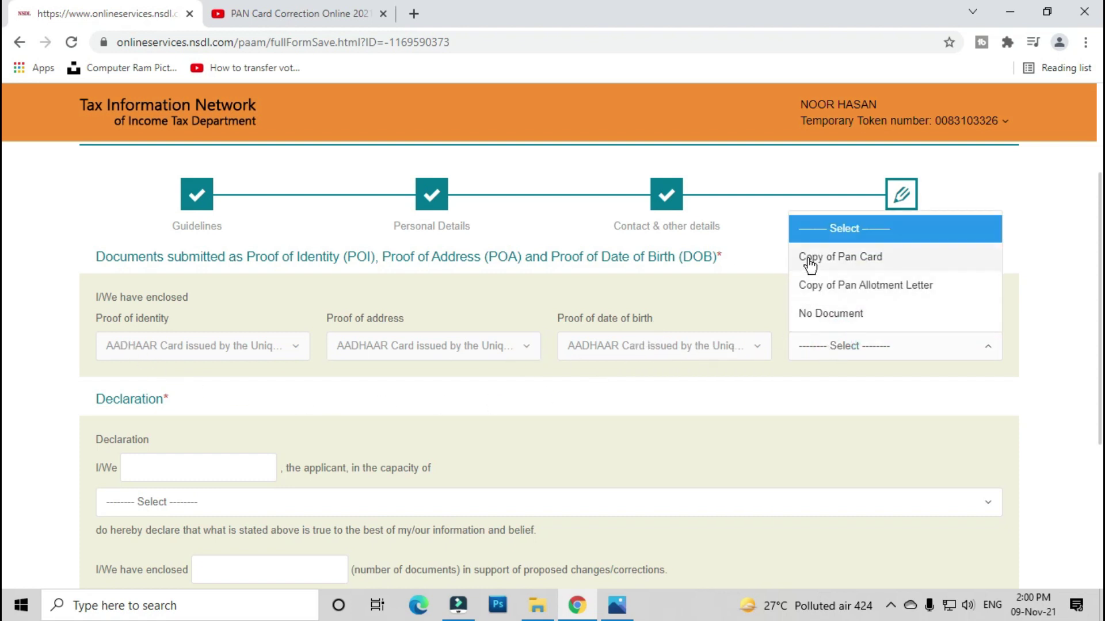
left_click(847, 264)
scroll(857, 339, "down", 1)
scroll(284, 386, "down", 3)
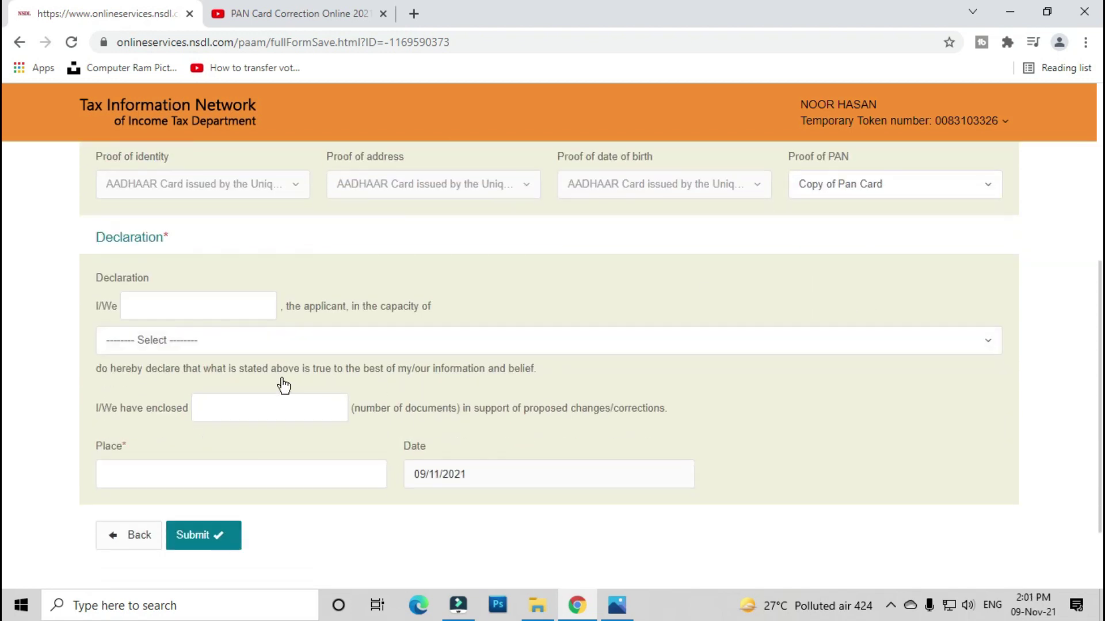
Fill in the declarant's name, capacity Himself/Herself, 1 enclosed document, and submit the form.
left_click(145, 304)
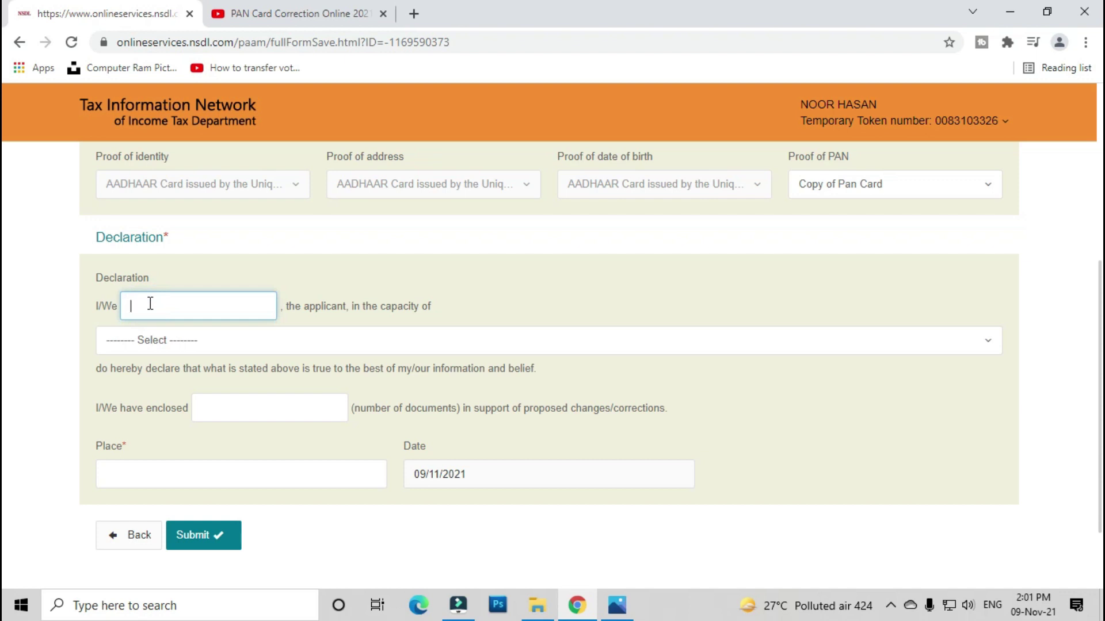
left_click(180, 343)
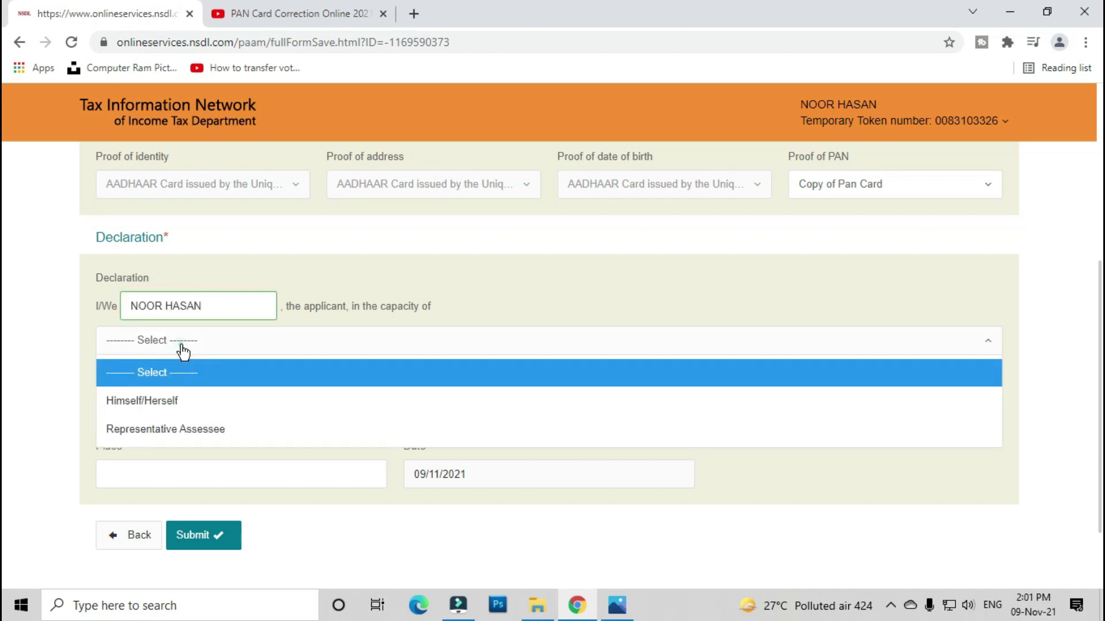
left_click(154, 405)
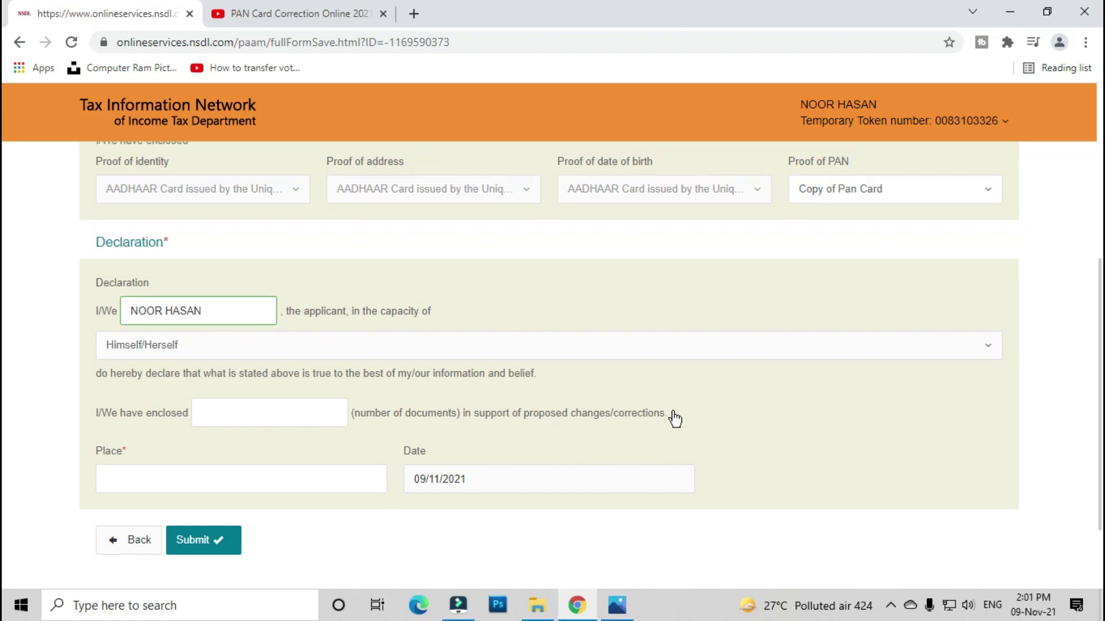
scroll(675, 419, "up", 3)
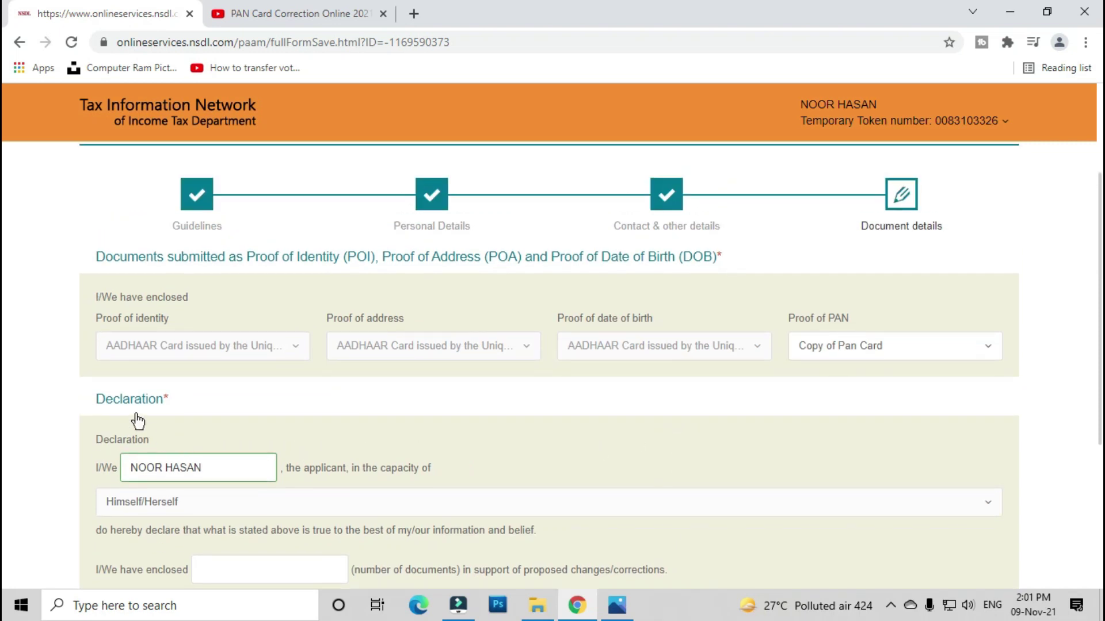
scroll(374, 347, "down", 2)
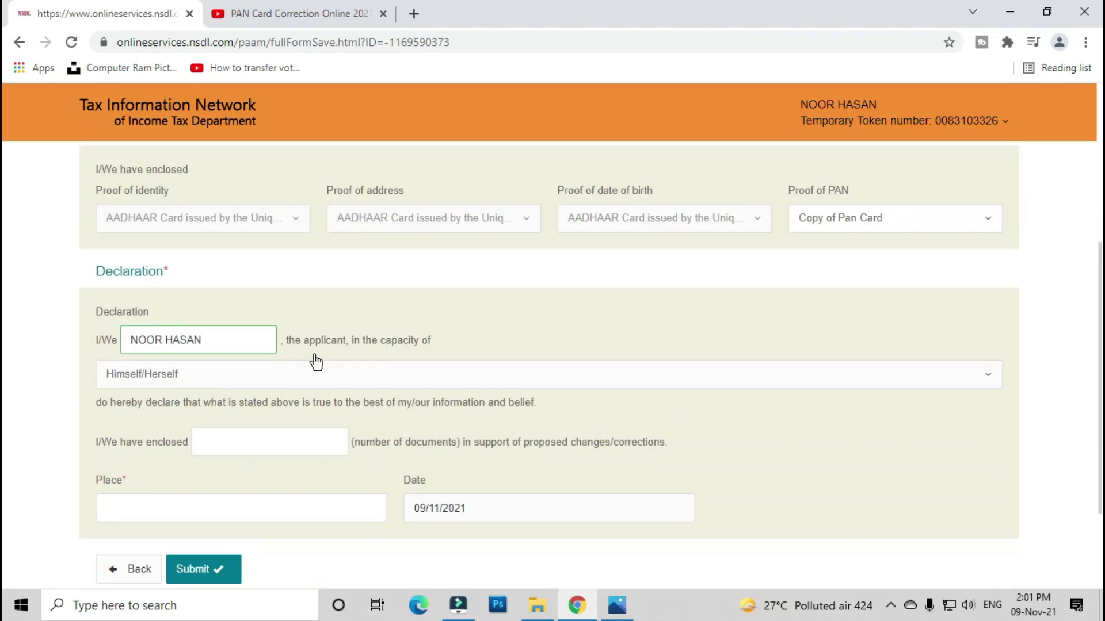
left_click(269, 442)
scroll(174, 356, "down", 2)
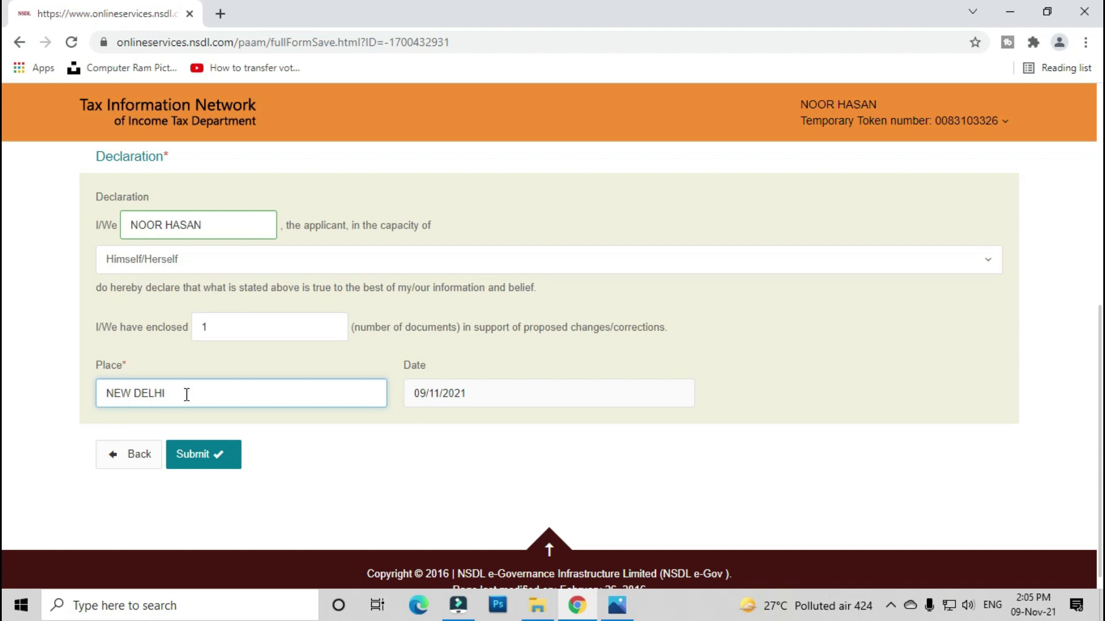
left_click(202, 459)
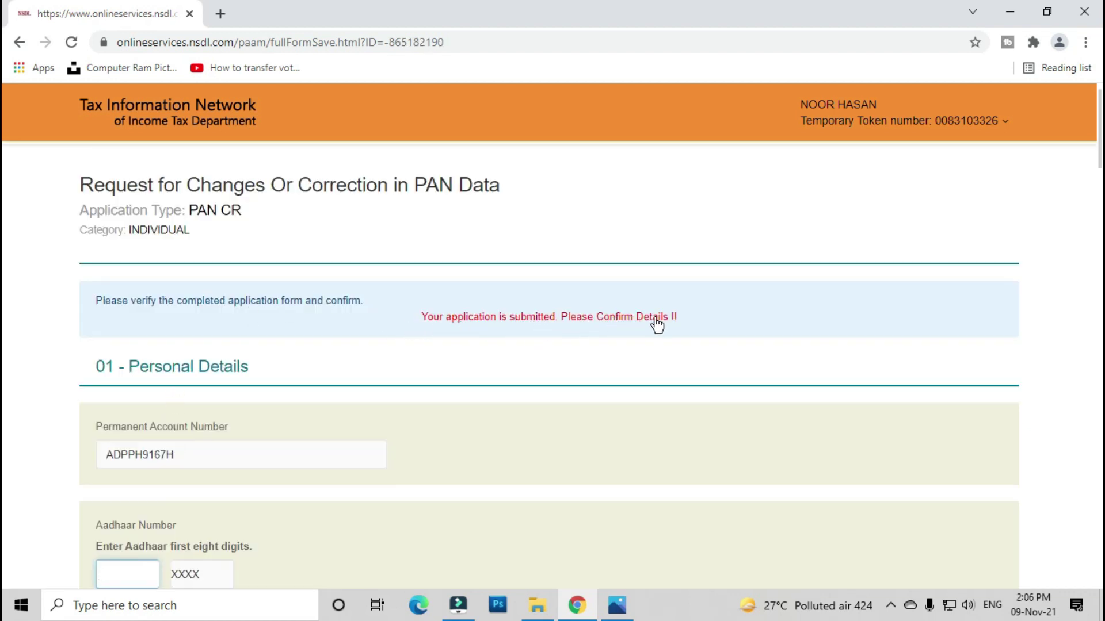
Scroll through the confirmation page to review every section down to the Edit/Proceed buttons.
scroll(175, 357, "down", 2)
scroll(177, 359, "down", 3)
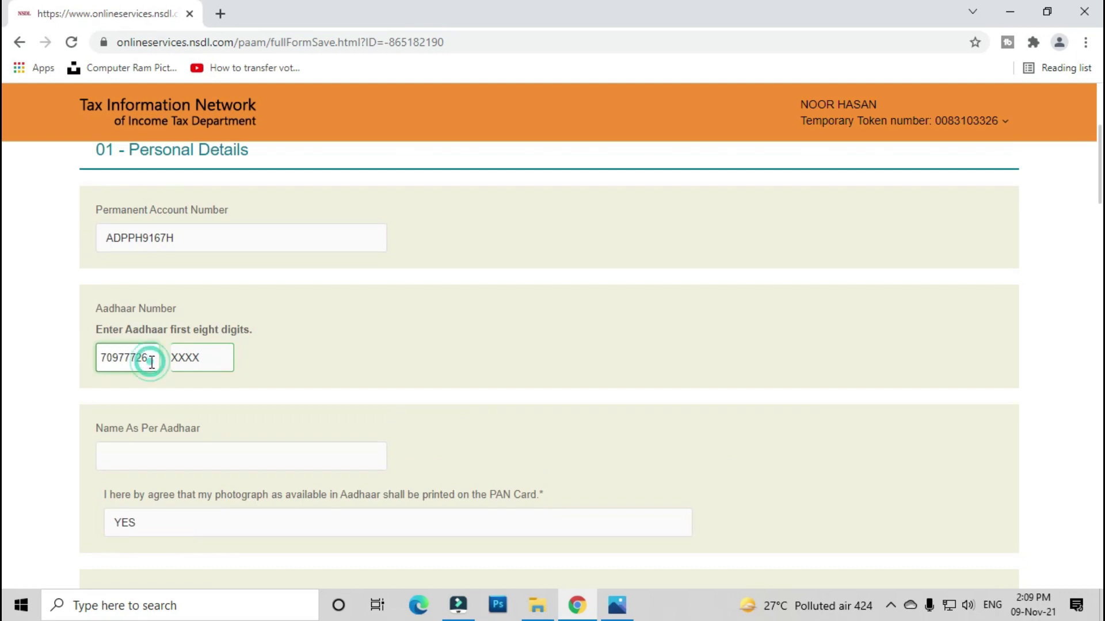
scroll(437, 377, "down", 12)
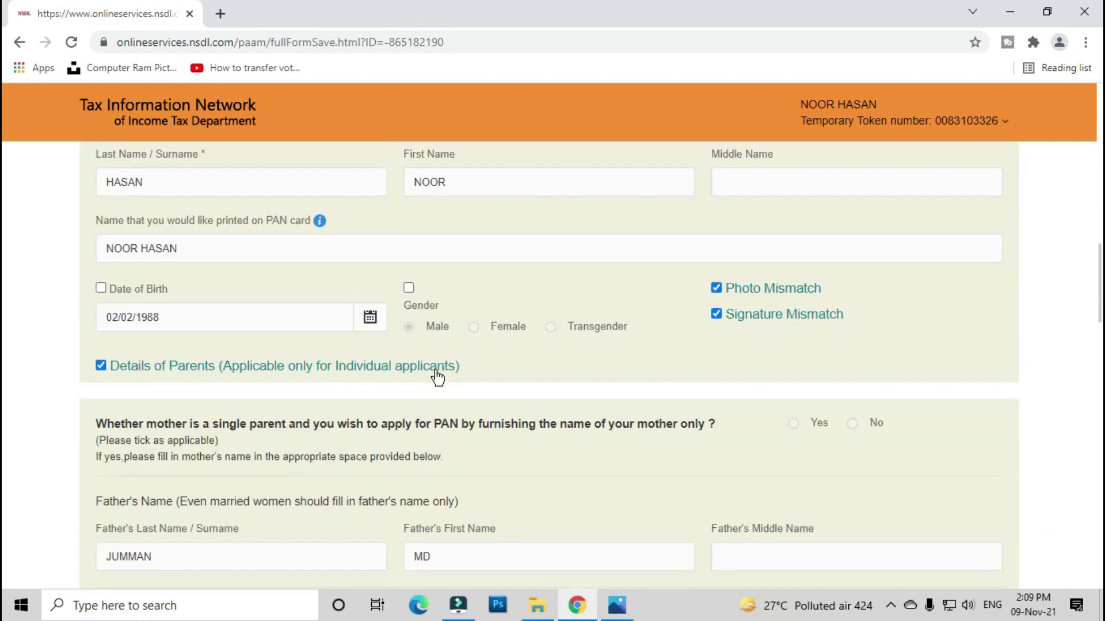
scroll(437, 377, "down", 7)
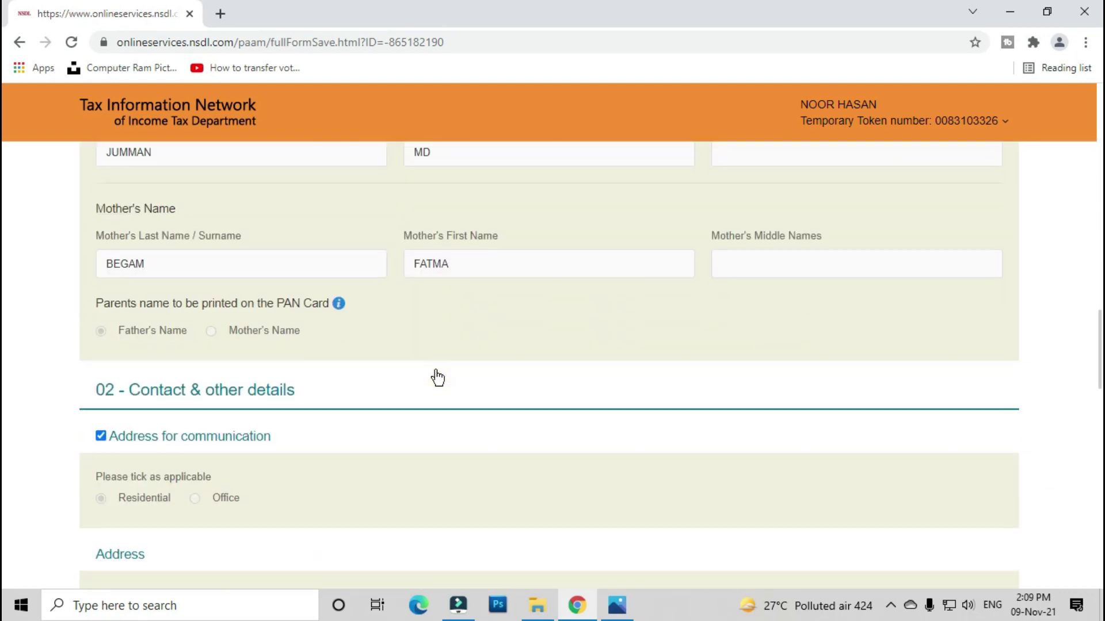
scroll(437, 376, "down", 10)
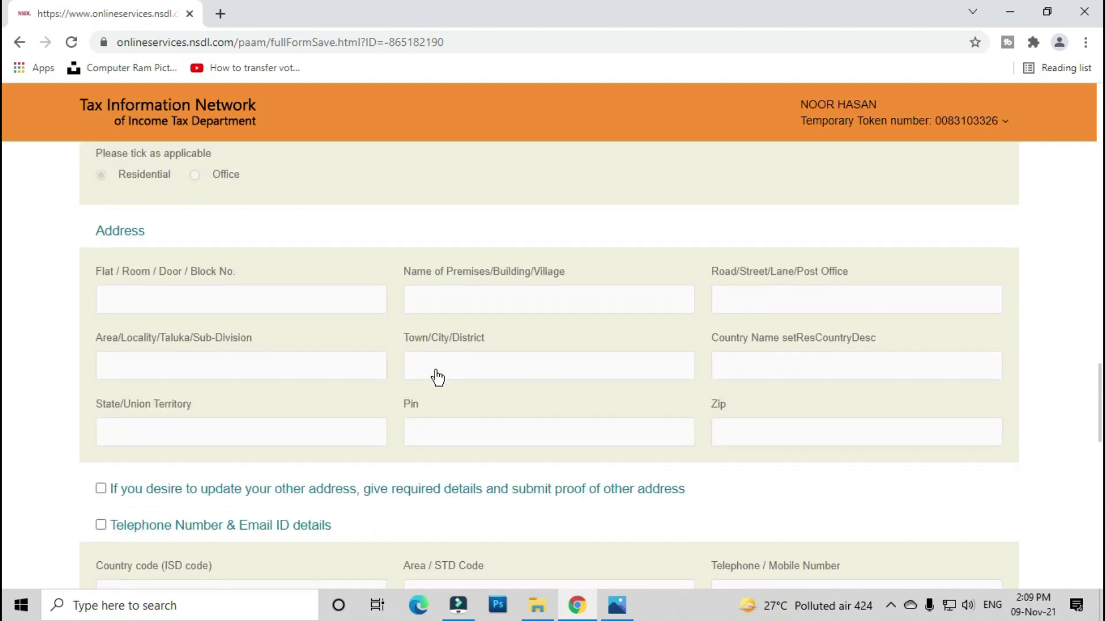
scroll(437, 377, "down", 2)
scroll(359, 394, "up", 2)
scroll(359, 394, "down", 12)
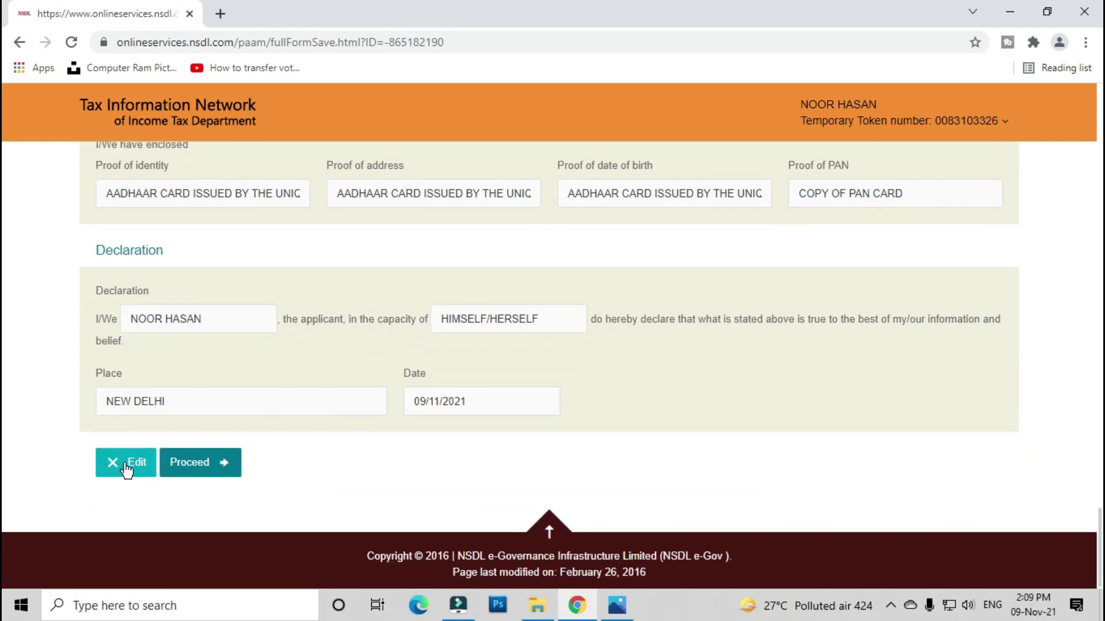
scroll(417, 370, "up", 7)
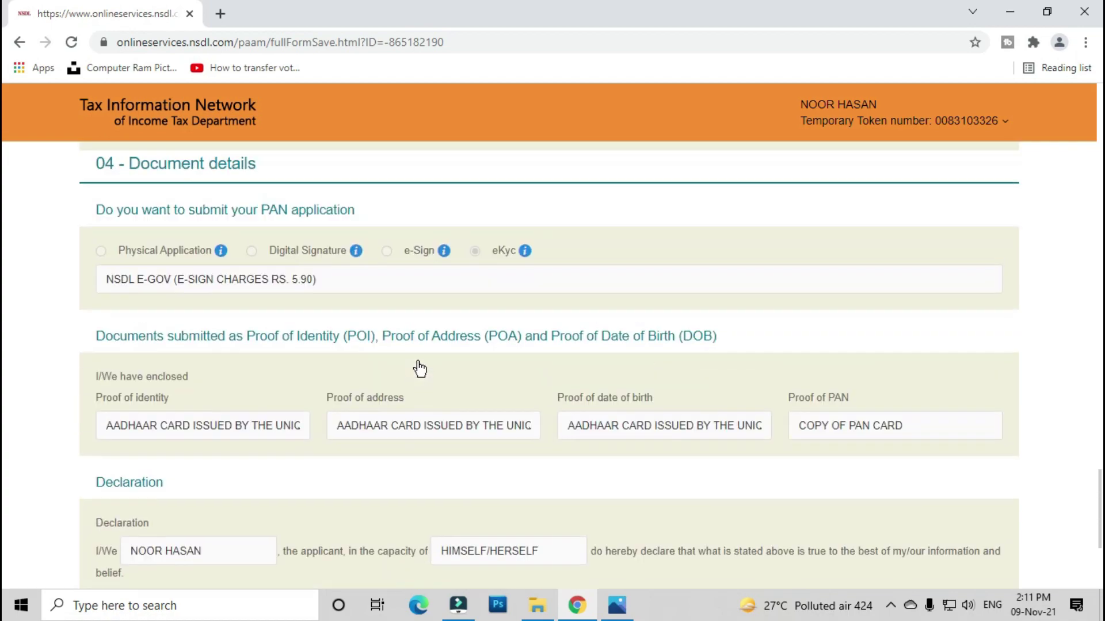
scroll(418, 368, "up", 10)
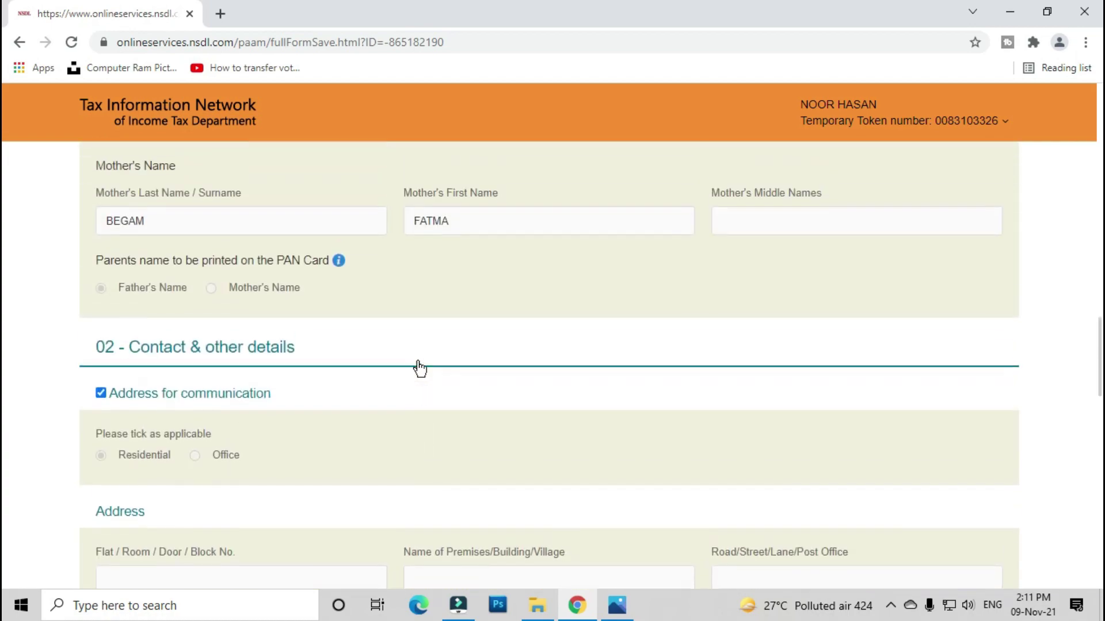
scroll(419, 369, "down", 15)
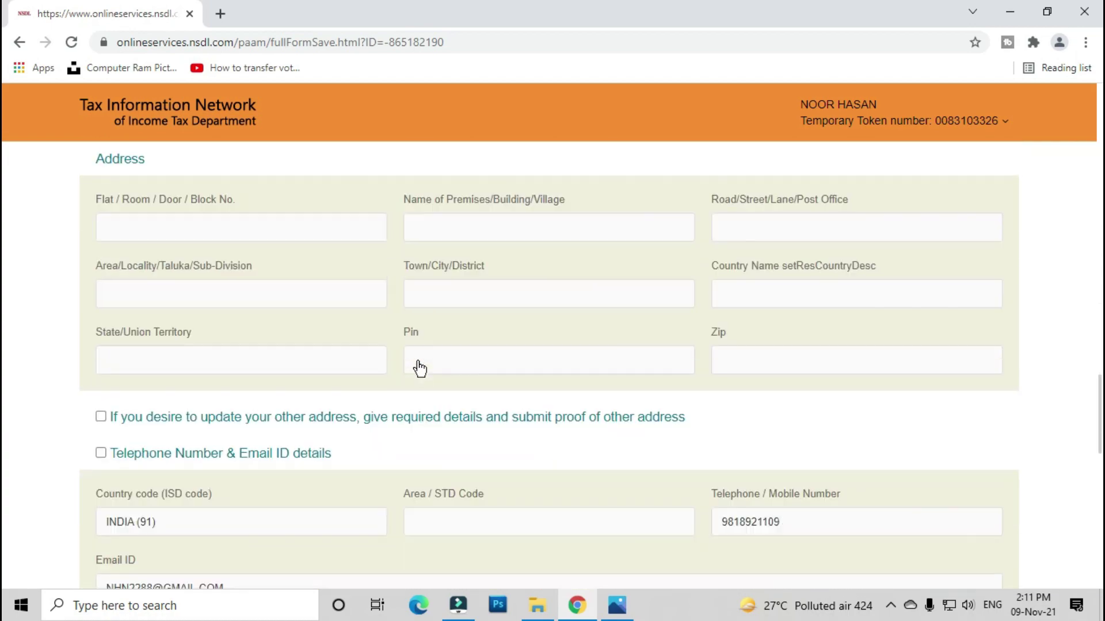
scroll(339, 412, "down", 3)
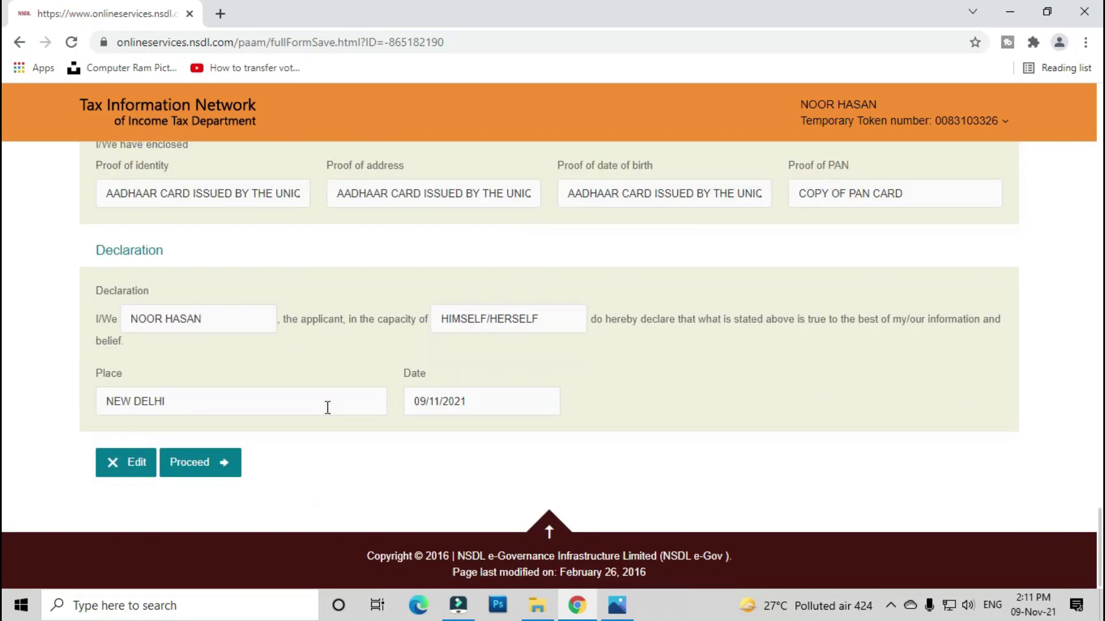
Choose Bill Desk online payment, accept the terms of service, and continue to payment confirmation.
left_click(208, 469)
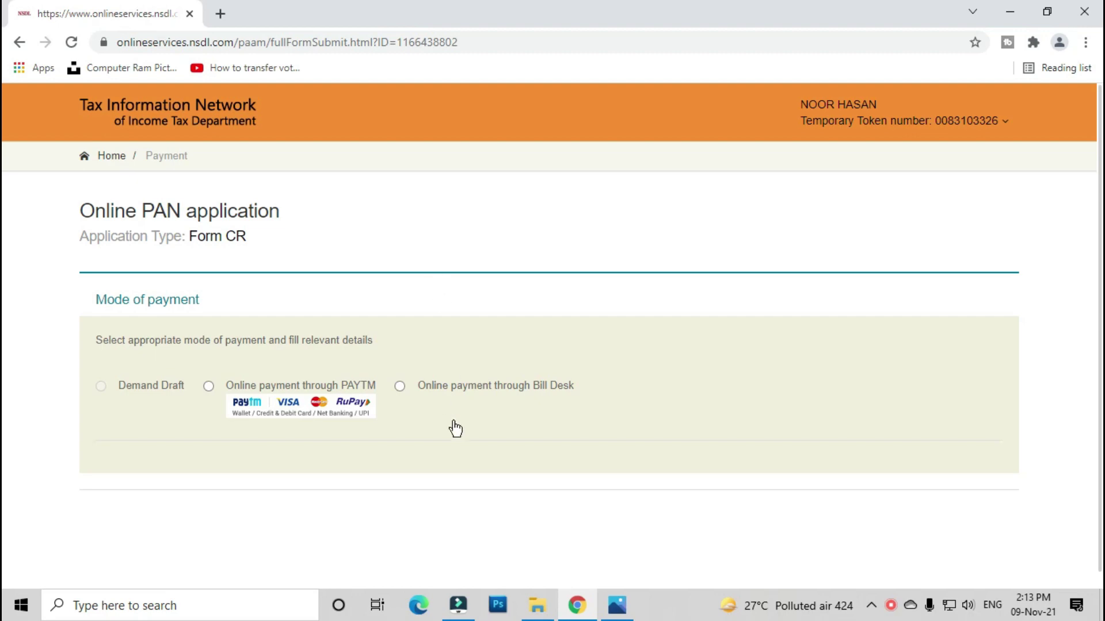
left_click(496, 393)
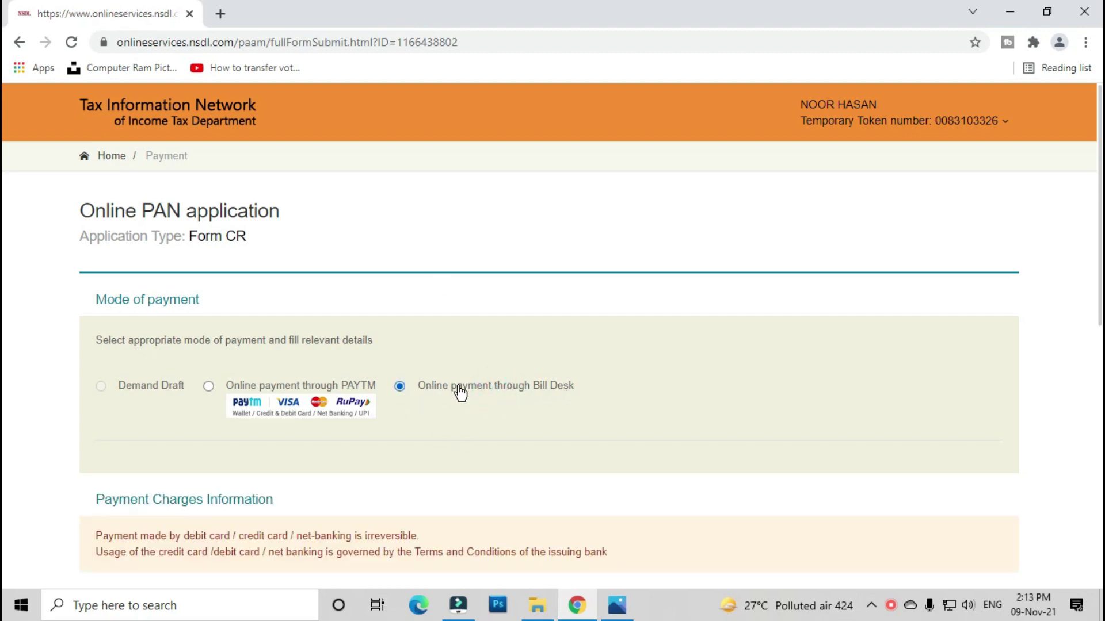
scroll(459, 391, "down", 7)
scroll(465, 403, "up", 1)
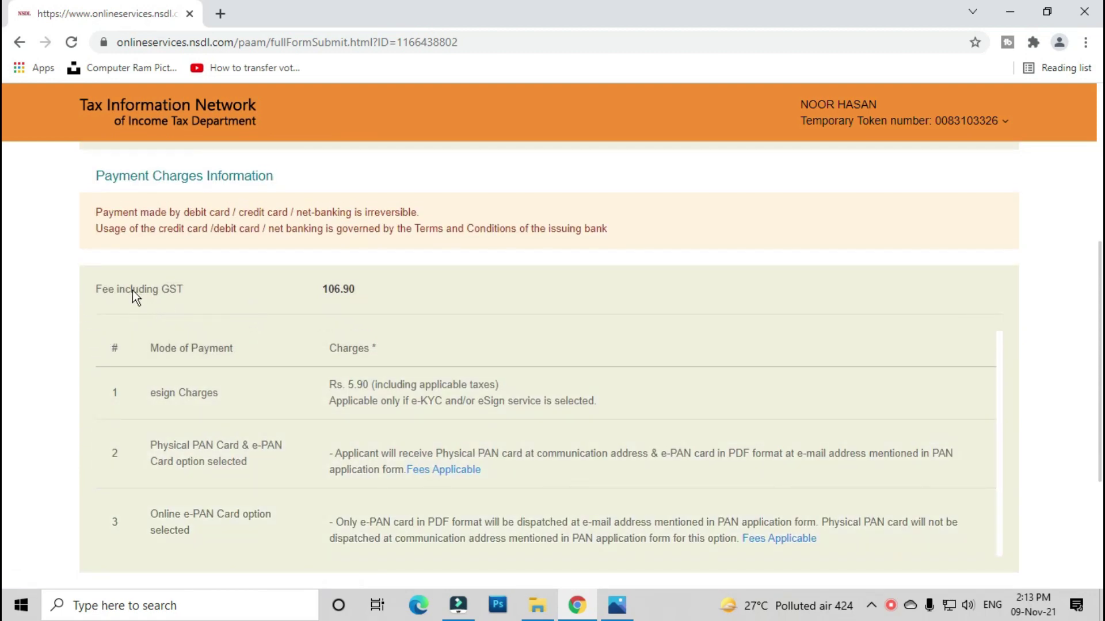
scroll(368, 305, "down", 3)
scroll(346, 316, "up", 1)
scroll(334, 345, "down", 2)
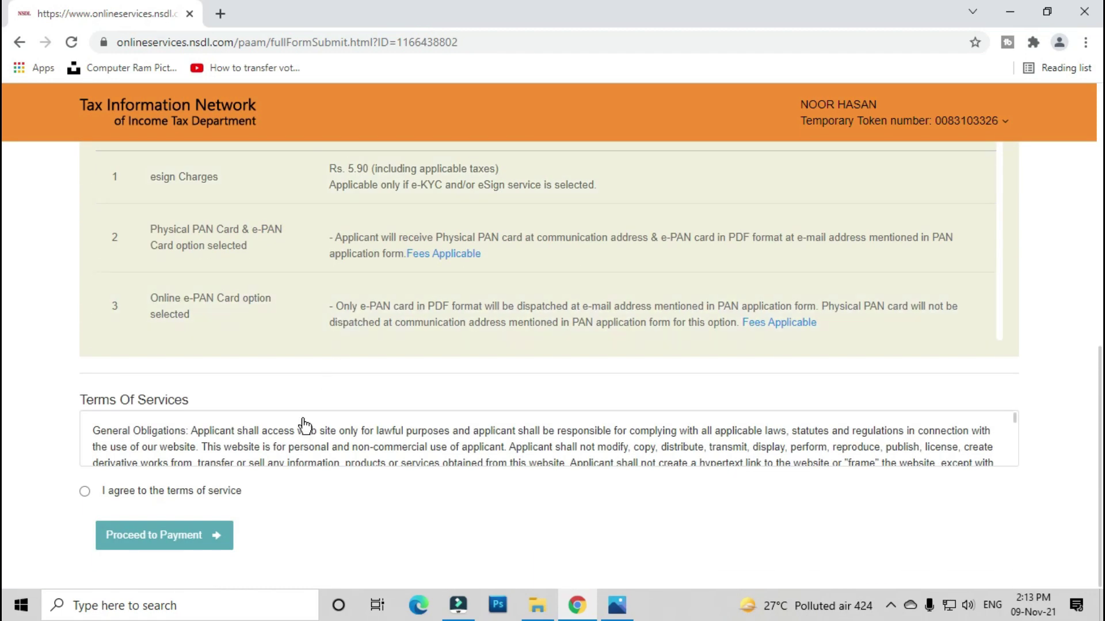
left_click(85, 491)
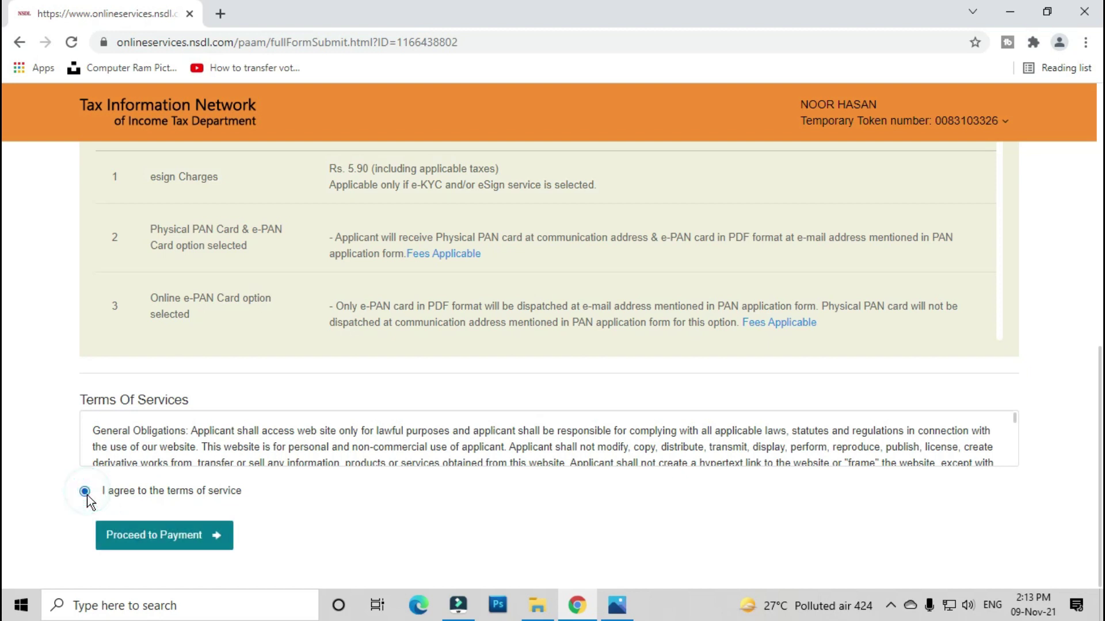
left_click(169, 540)
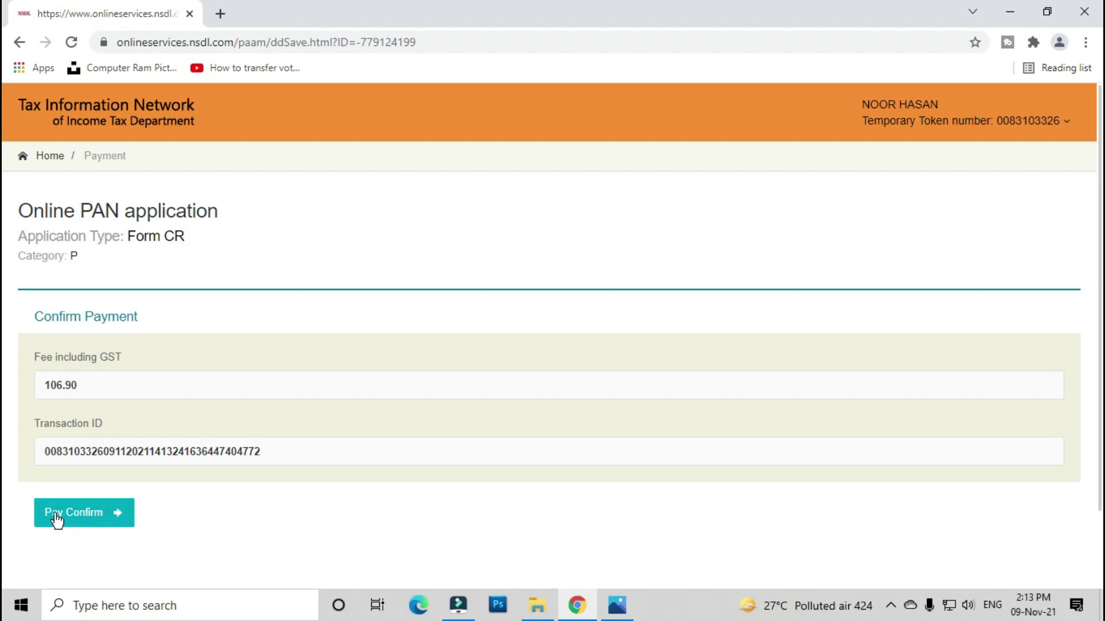
Confirm the 106.90 fee and pay by State Bank of India internet banking on BillDesk.
left_click(87, 518)
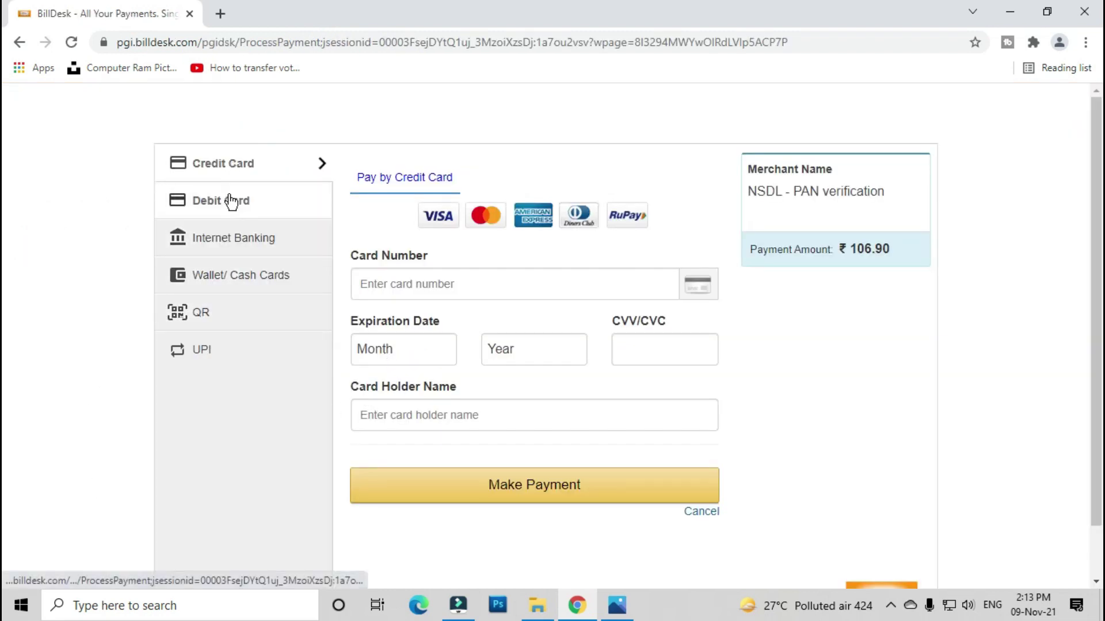
left_click(240, 277)
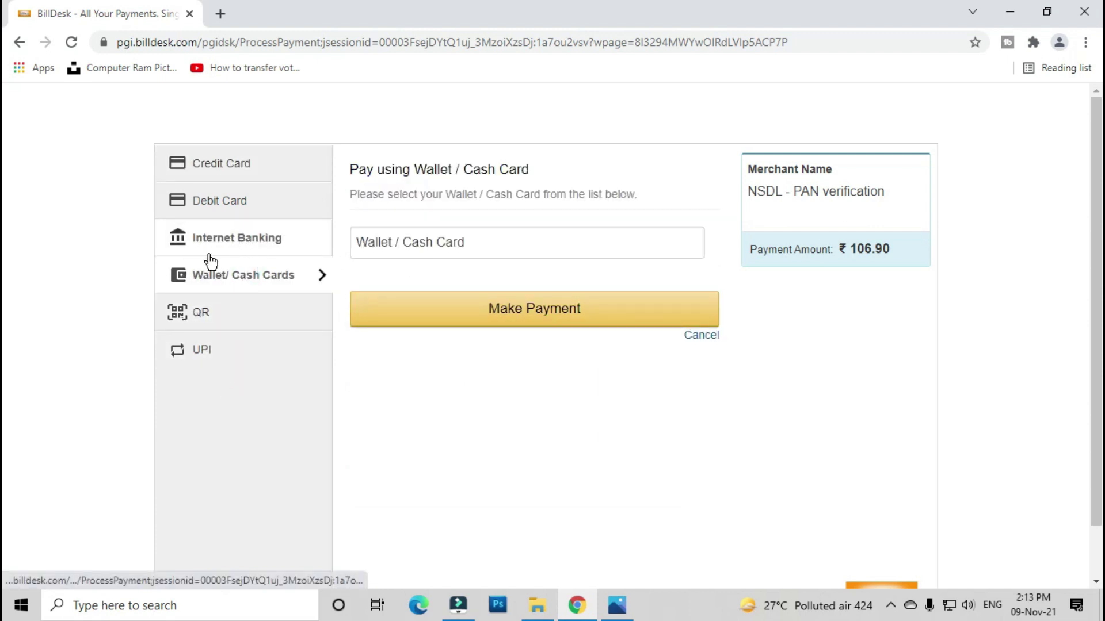
left_click(233, 241)
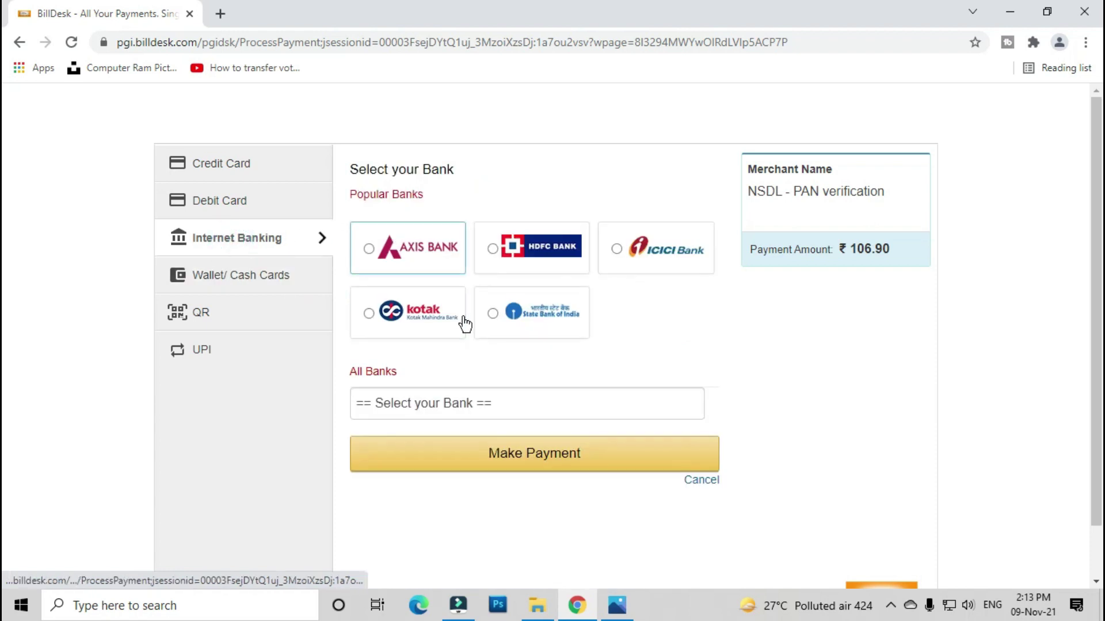
left_click(493, 316)
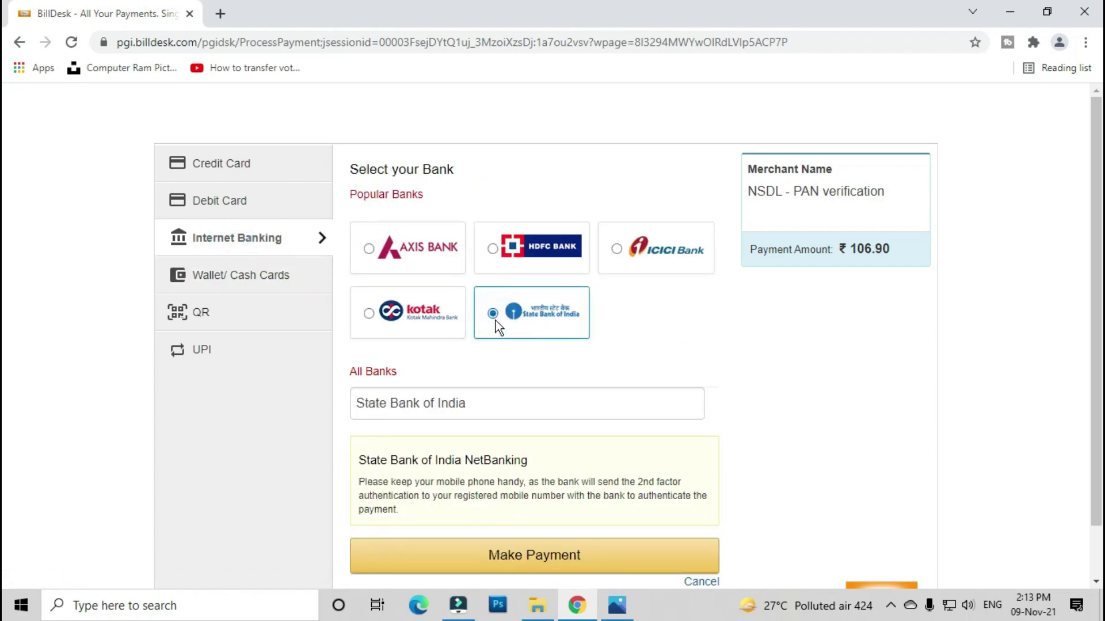
left_click(526, 555)
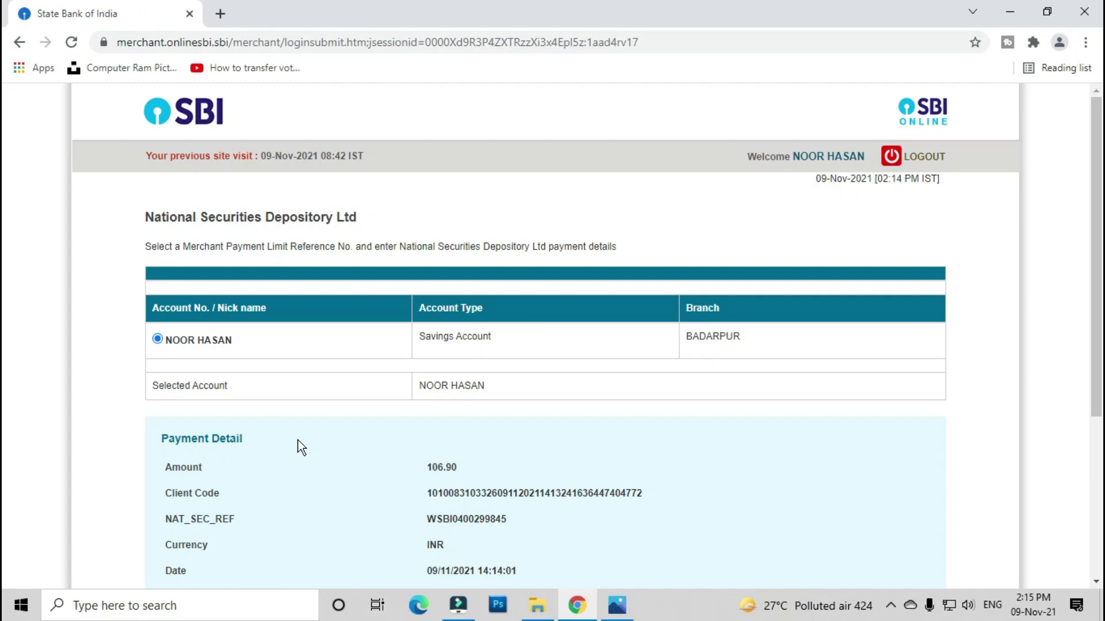
Confirm the 106.90 payment and the savings-account debit in SBI, then enter the high security password.
scroll(480, 416, "down", 4)
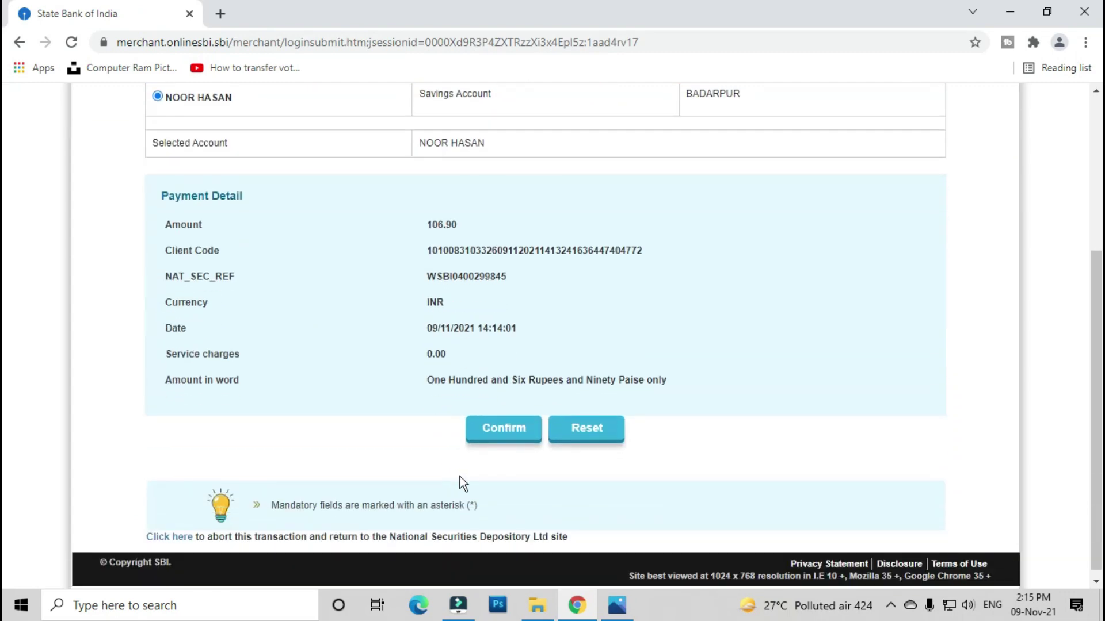
left_click(509, 431)
scroll(512, 397, "down", 4)
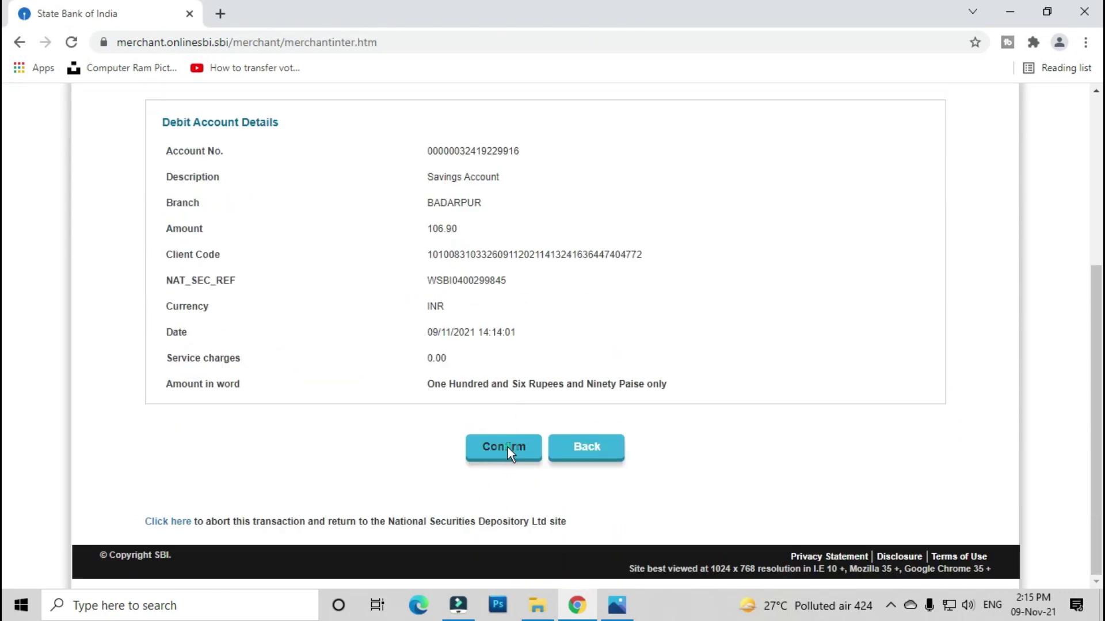
left_click(507, 448)
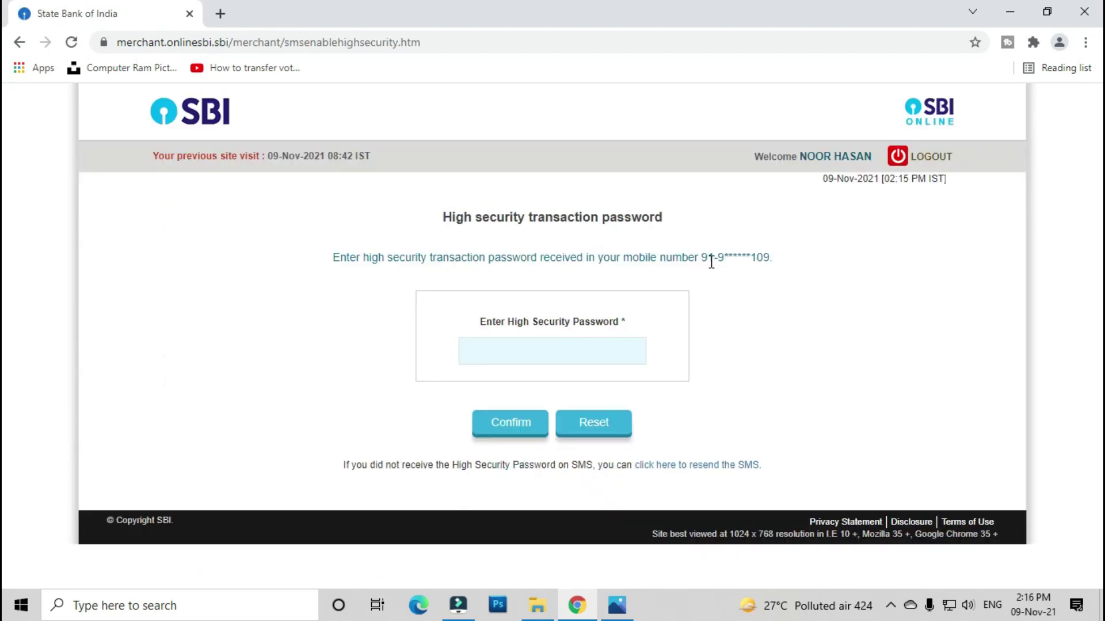
left_click(502, 346)
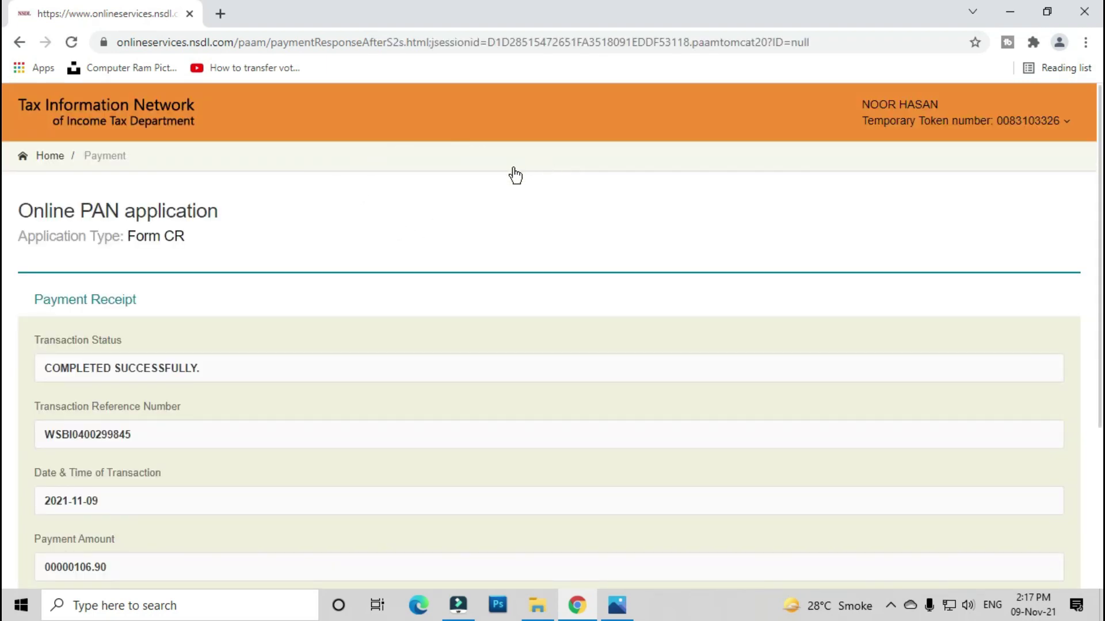
Continue past the payment receipt.
scroll(271, 229, "down", 3)
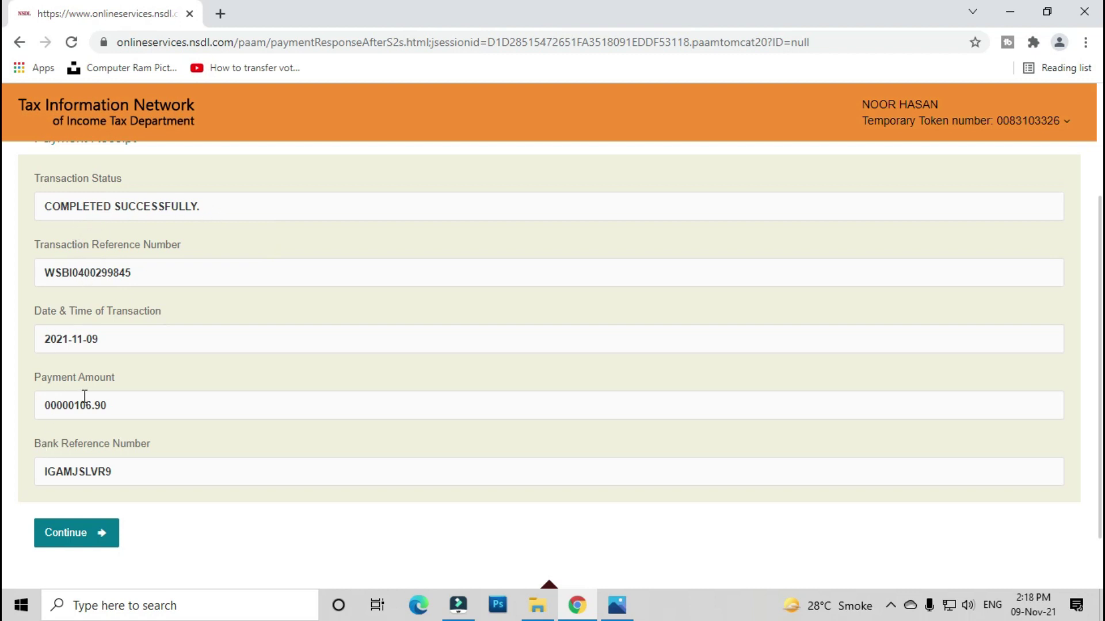
scroll(84, 397, "down", 2)
left_click(72, 466)
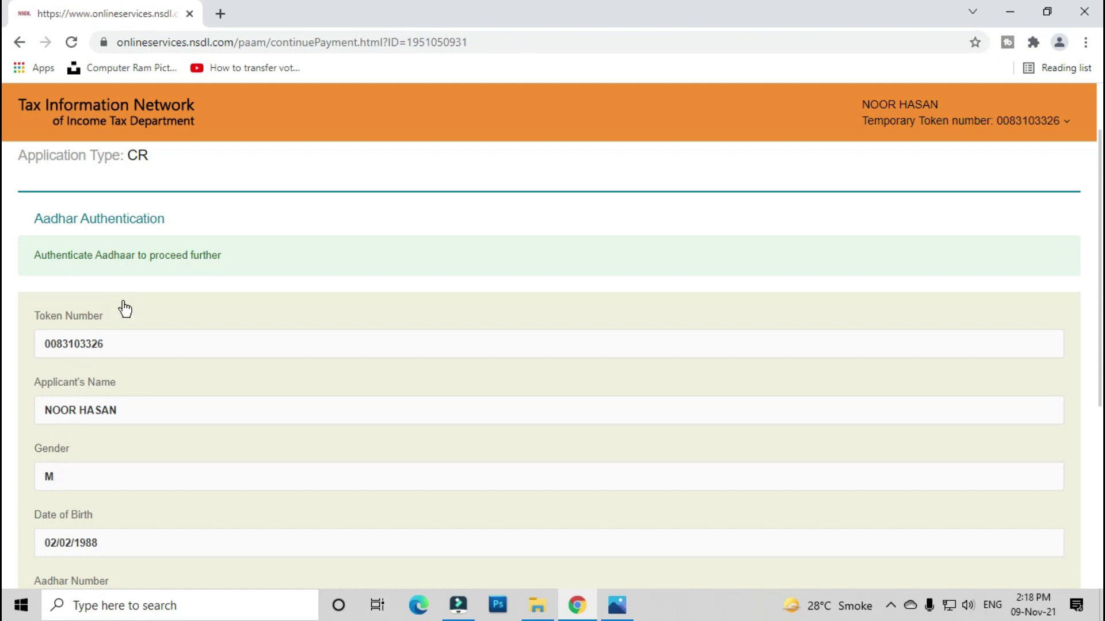
Give Aadhaar e-KYC consent, authenticate, and continue with e-KYC to receive an OTP.
scroll(115, 322, "down", 1)
scroll(57, 390, "down", 1)
scroll(78, 405, "down", 1)
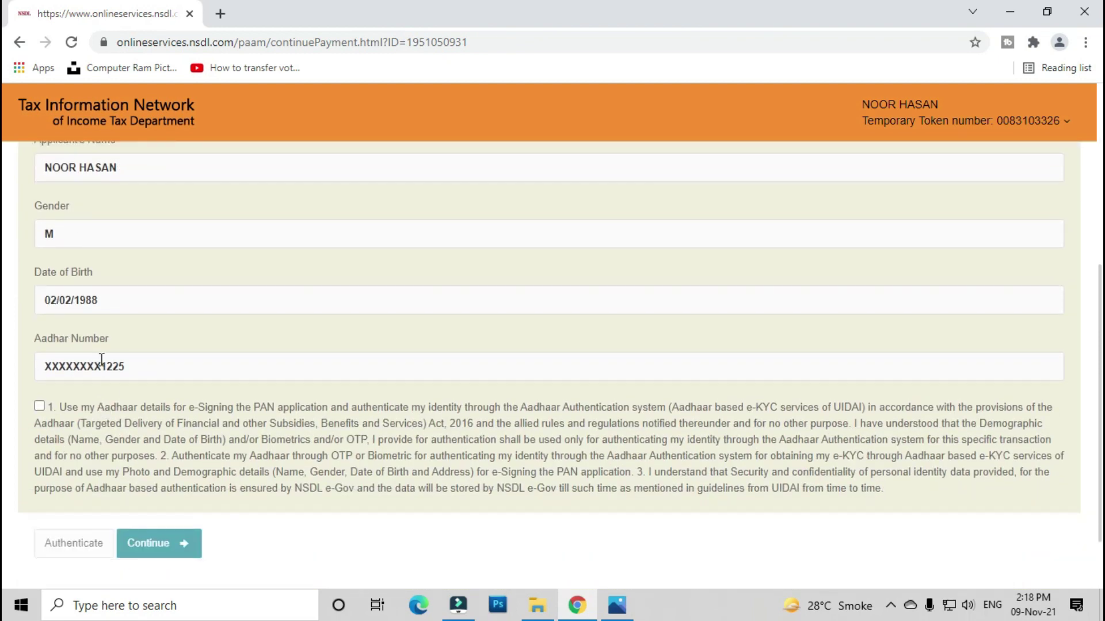
scroll(86, 373, "down", 1)
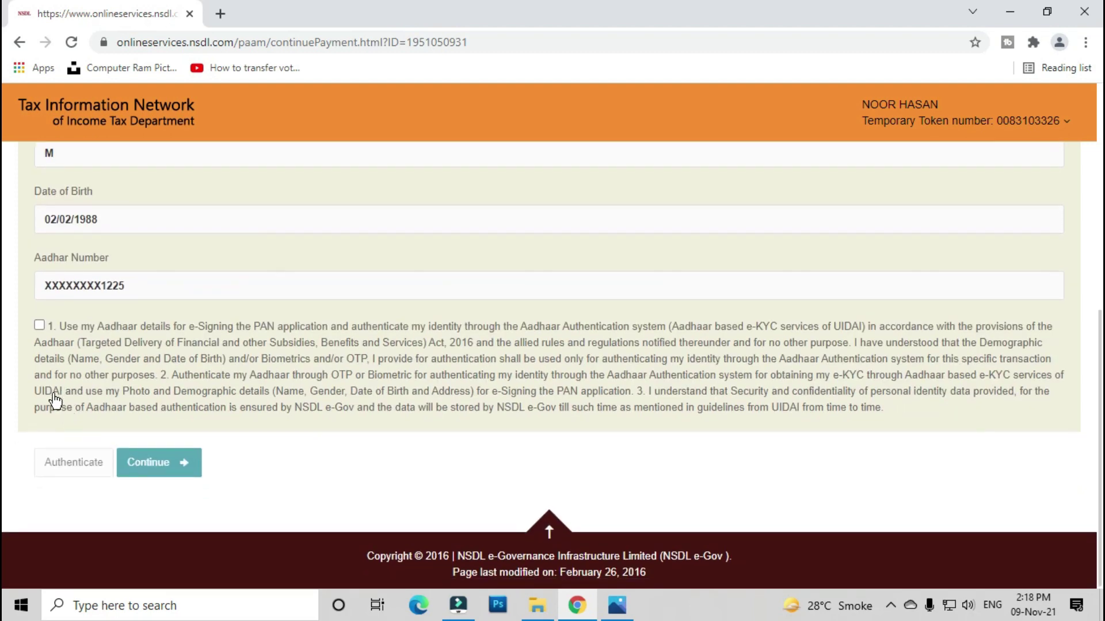
left_click(39, 326)
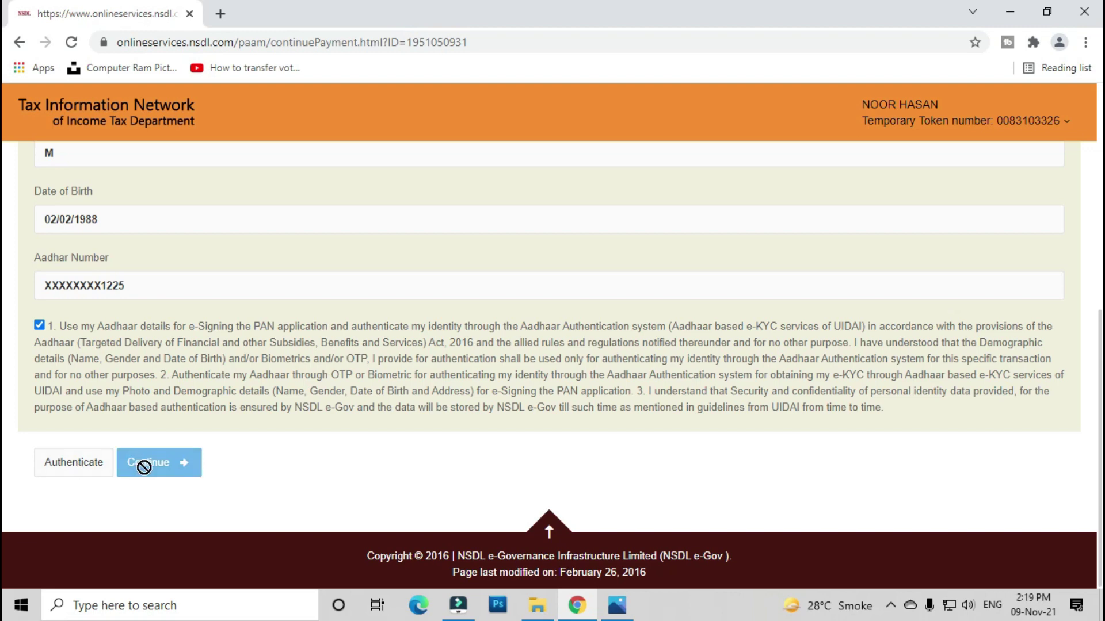
left_click(74, 465)
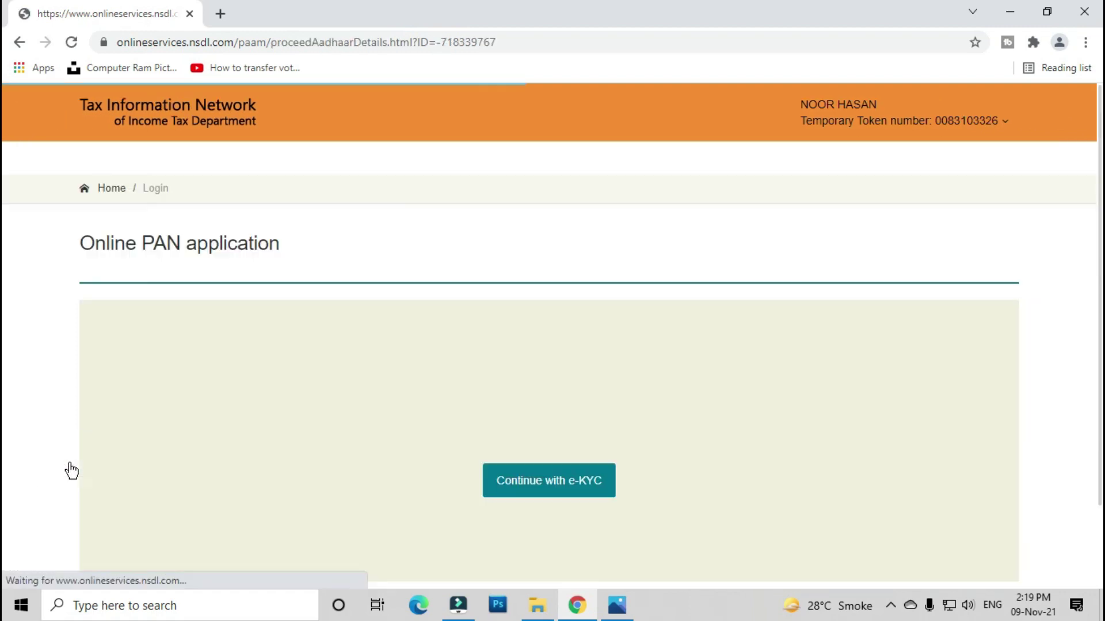
left_click(565, 488)
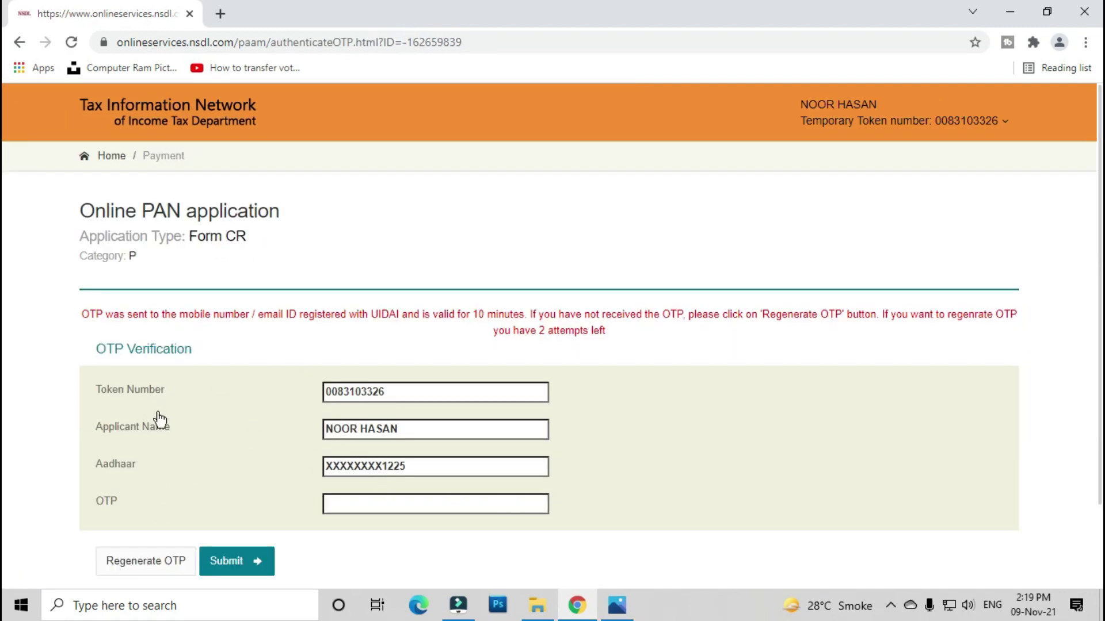
Enter the received Aadhaar OTP and submit it for verification.
scroll(382, 456, "down", 2)
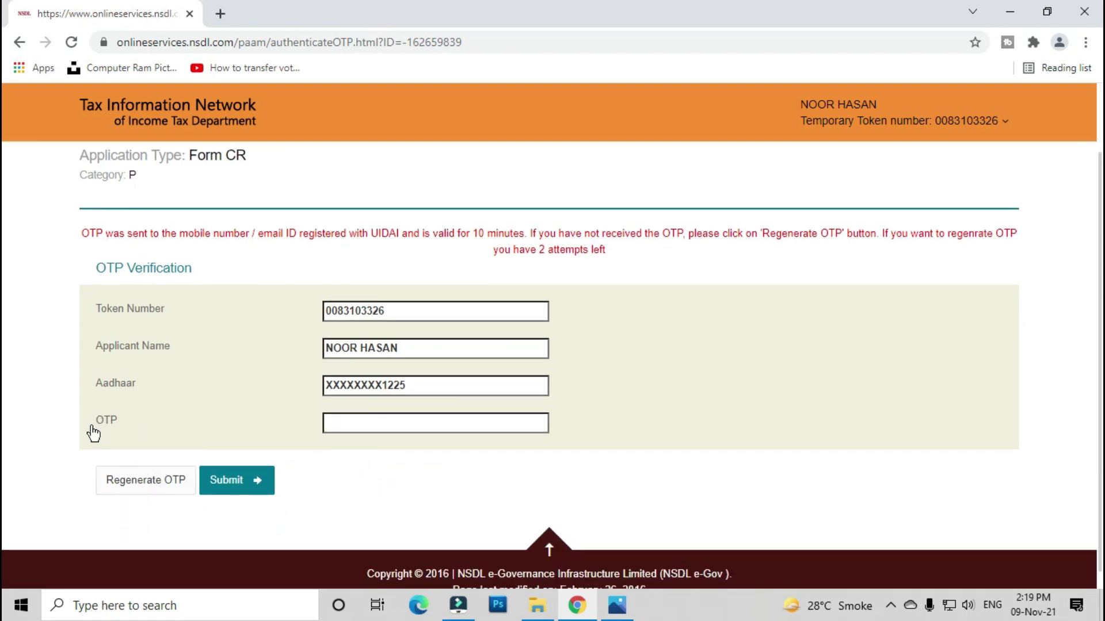
left_click(343, 424)
left_click(234, 485)
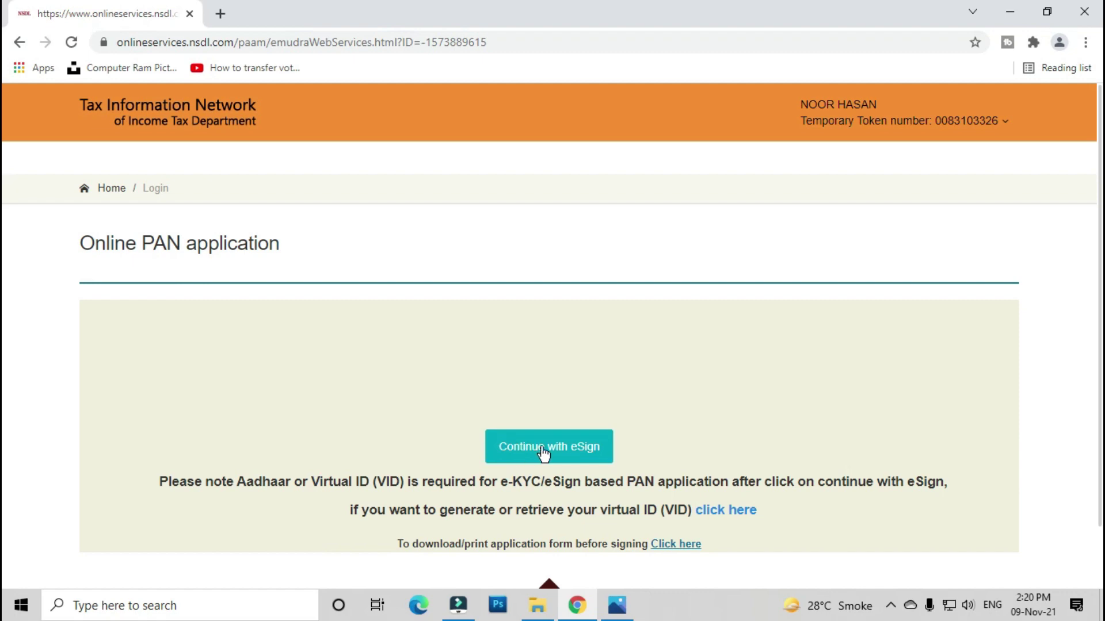
Authorise NSDL e-Sign, paste the Aadhaar number and request an OTP.
left_click(561, 444)
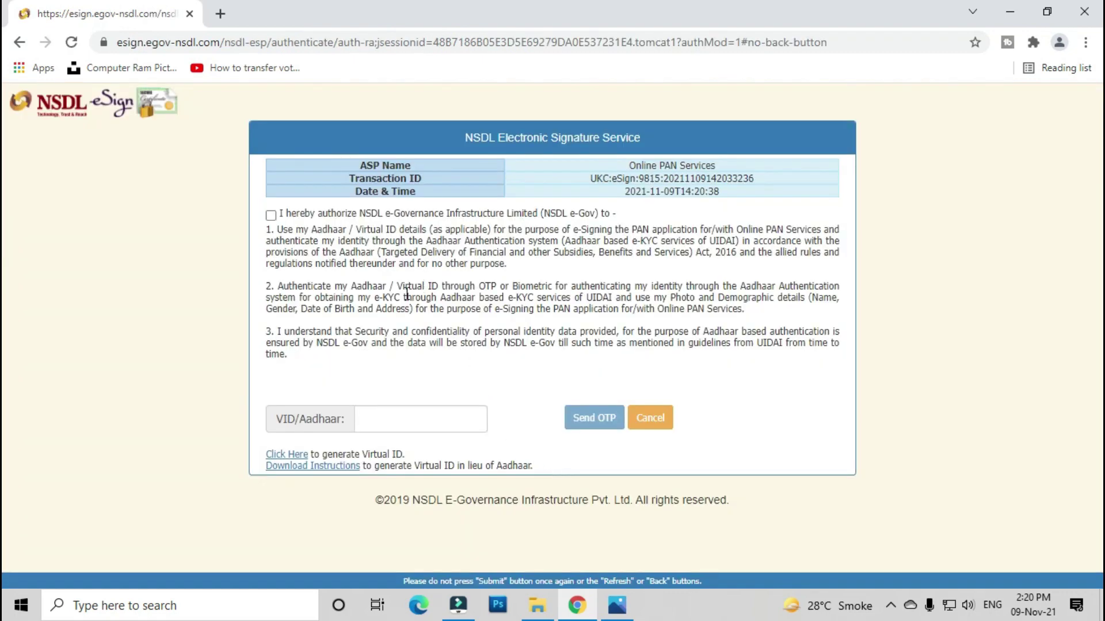
left_click(270, 215)
left_click(369, 422)
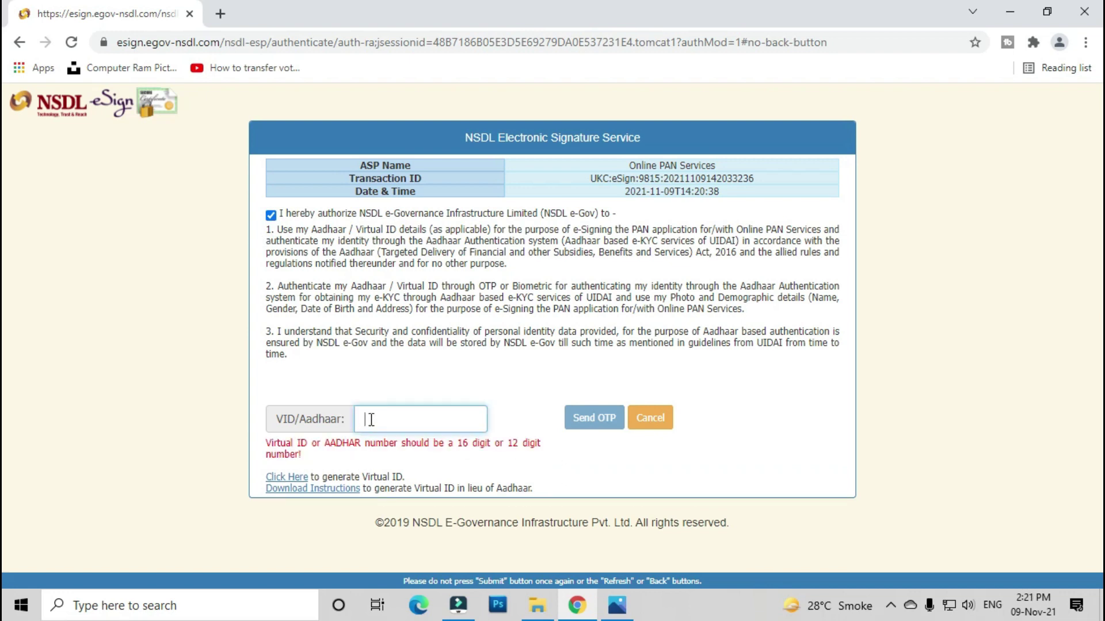
left_click(362, 358)
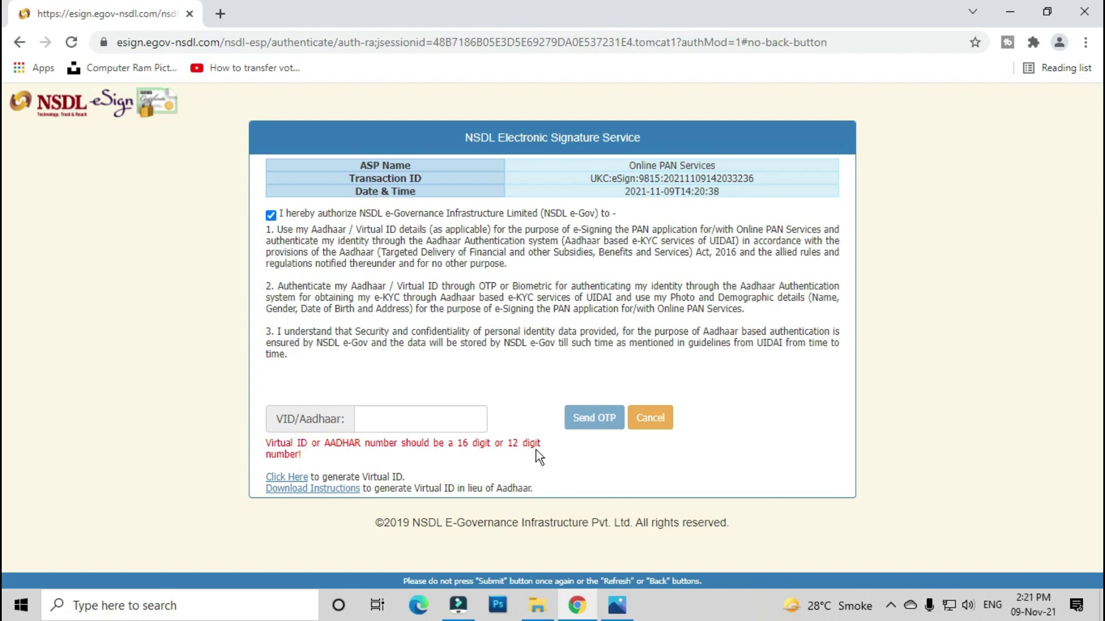
left_click(378, 421)
key("ctrl+v")
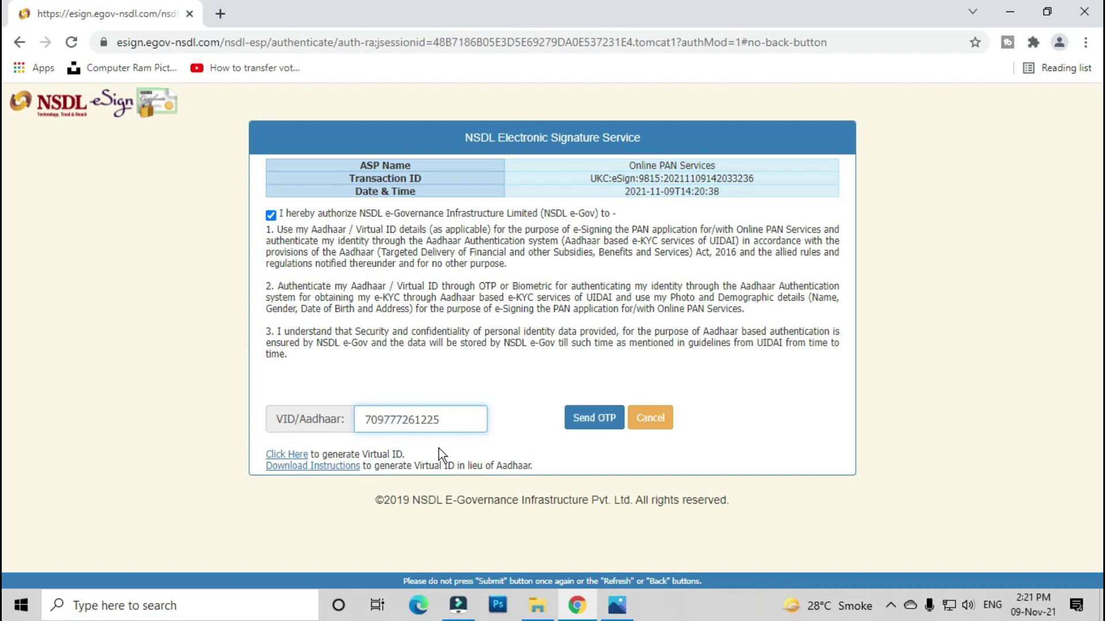
left_click(593, 423)
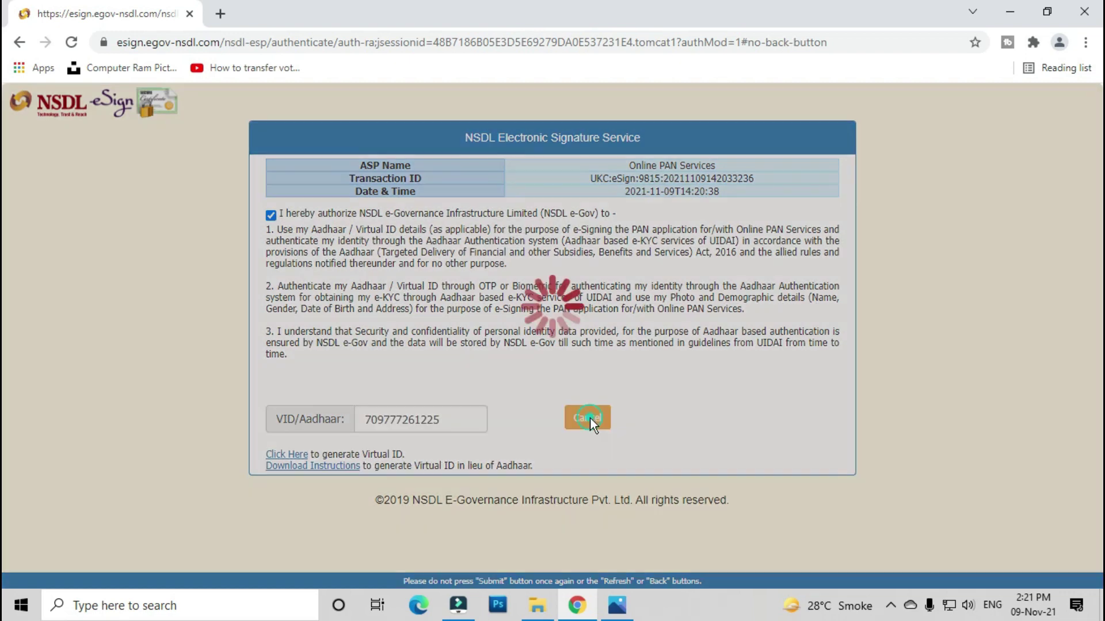
Paste the received e-sign OTP and verify it to complete the signature.
left_click(374, 420)
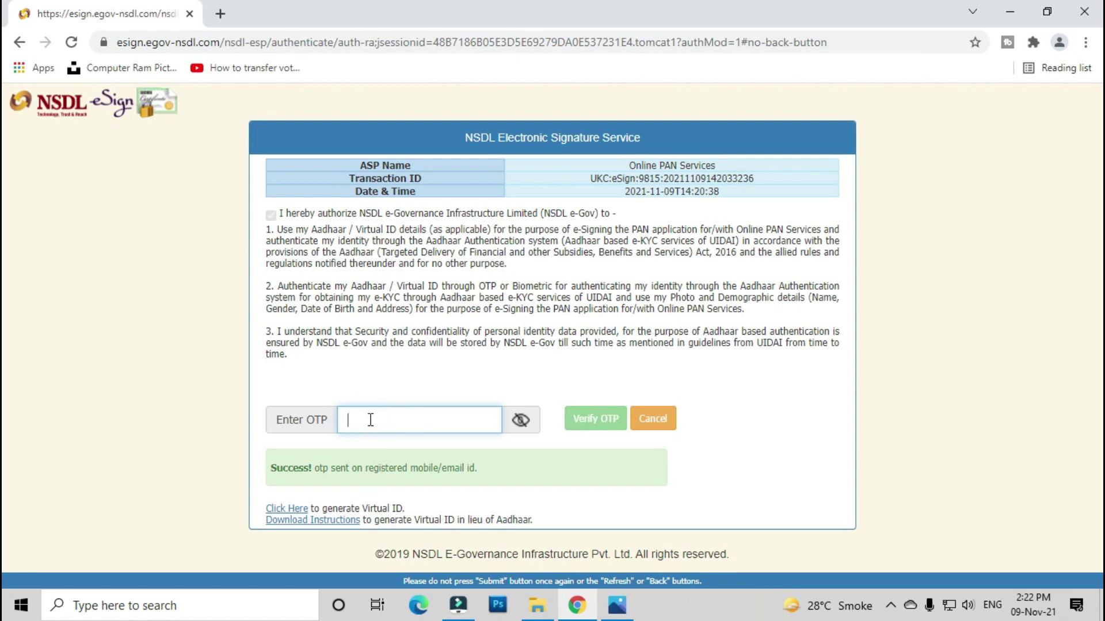
key("ctrl+v")
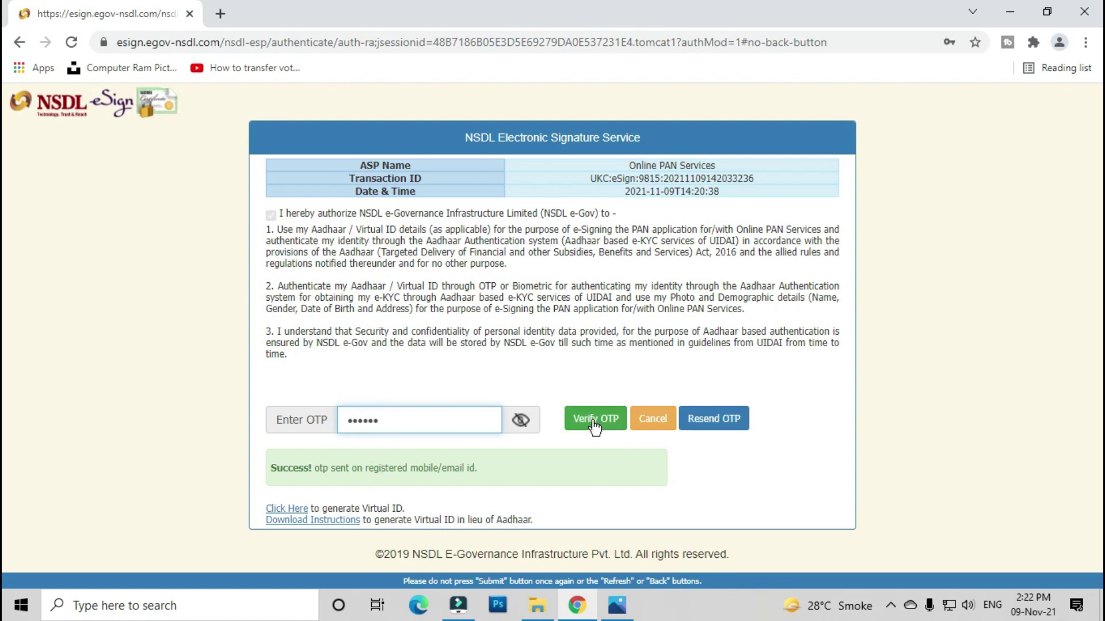
left_click(595, 425)
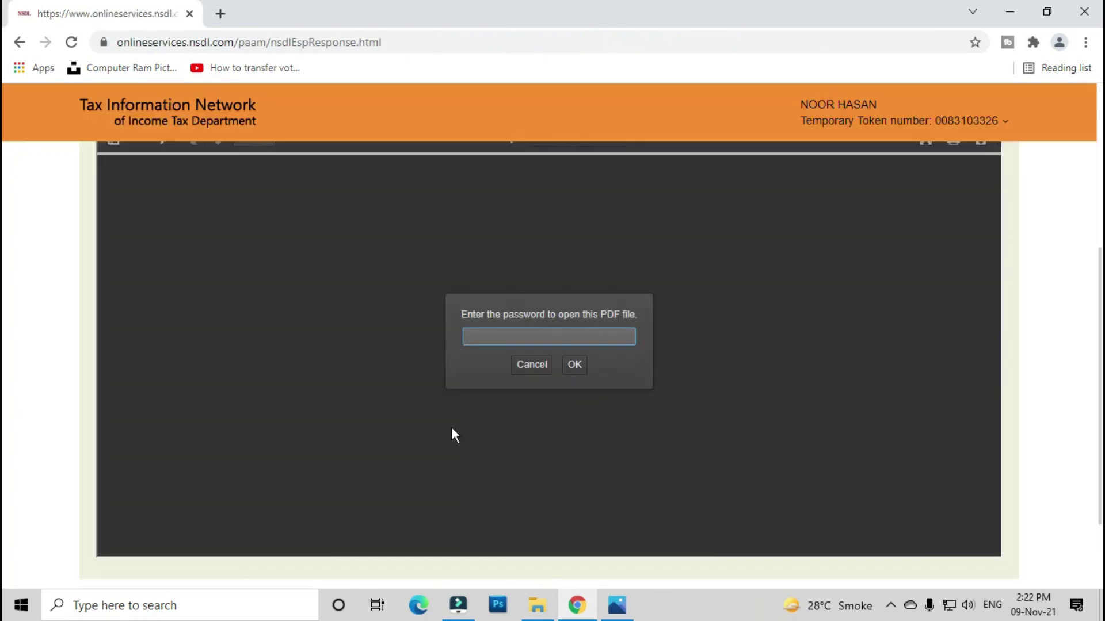
Unlock the acknowledgement PDF with the date-of-birth password.
scroll(509, 359, "up", 3)
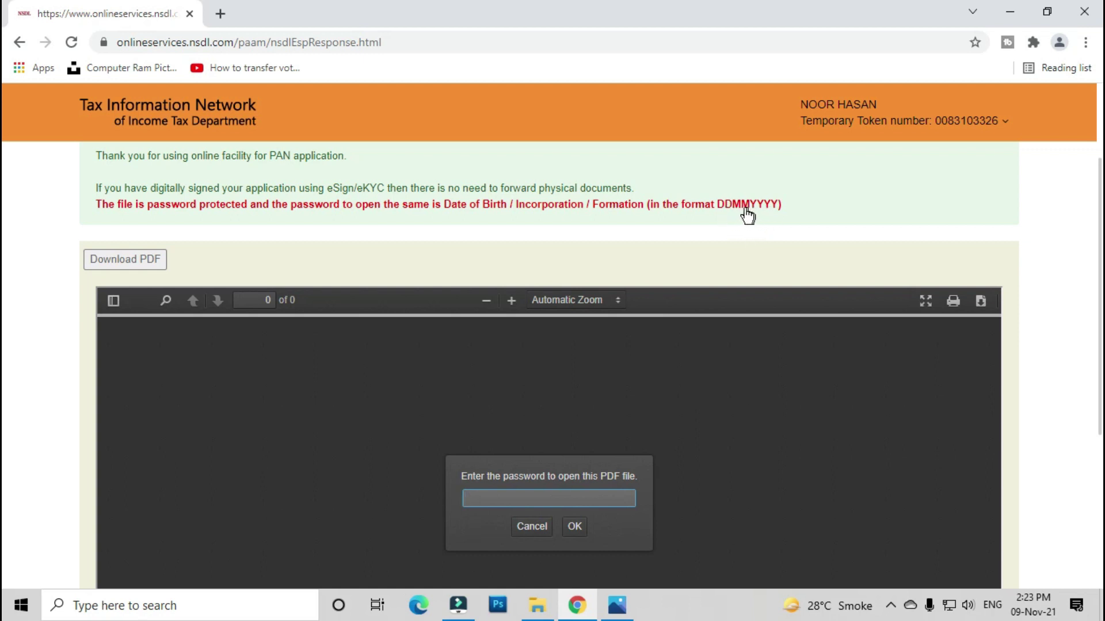
scroll(603, 299, "down", 3)
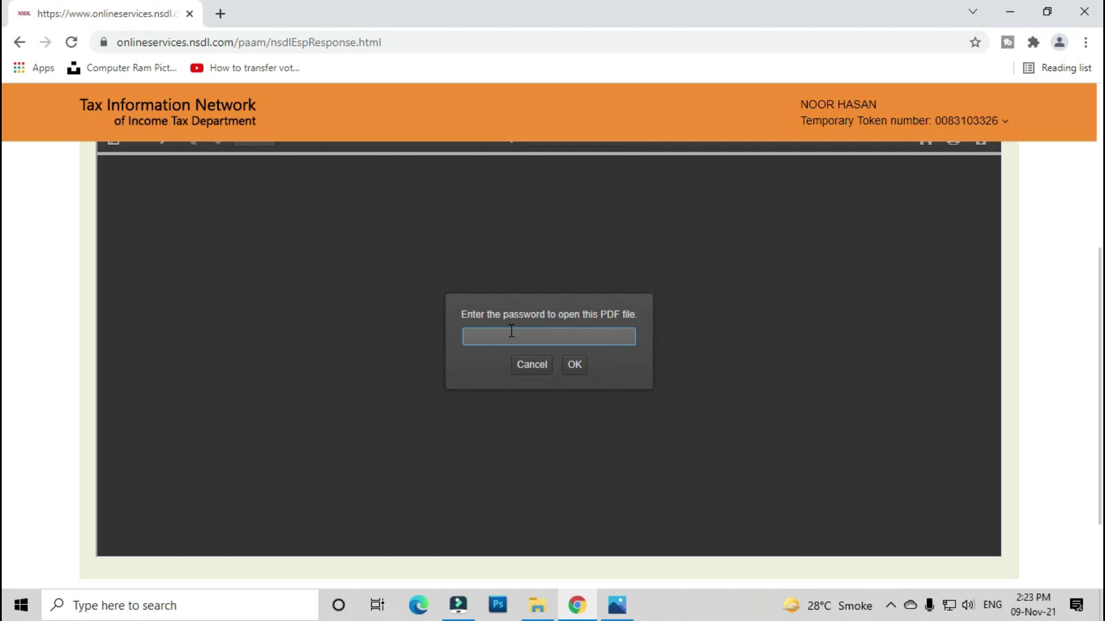
type("0")
left_click(581, 371)
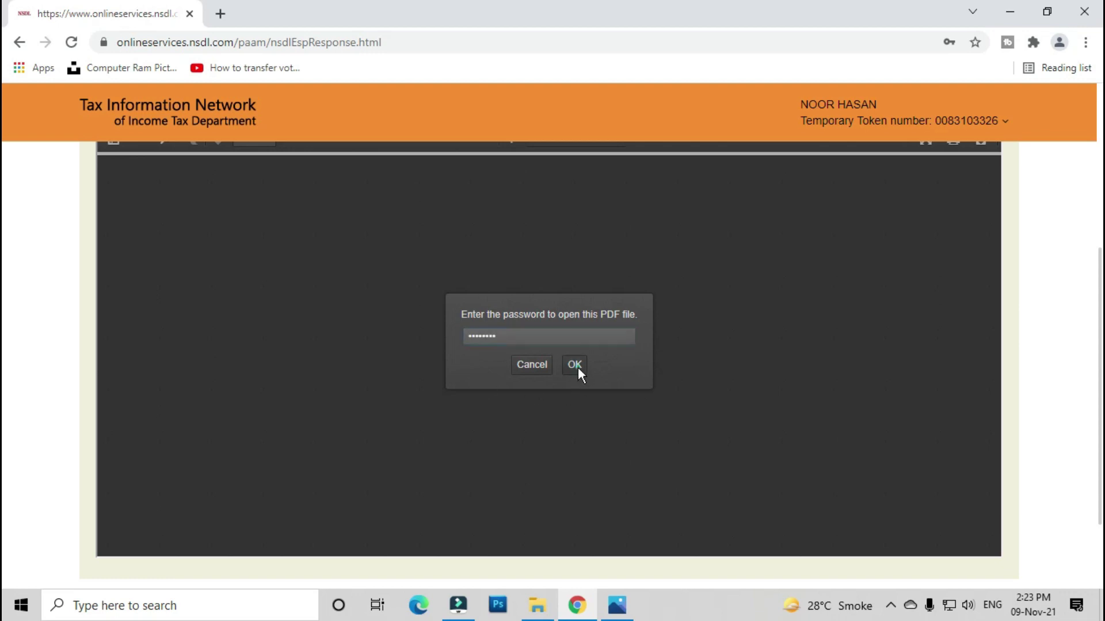
Scroll through the unlocked PAN correction form on the Acknowledgement page.
scroll(538, 329, "down", 1)
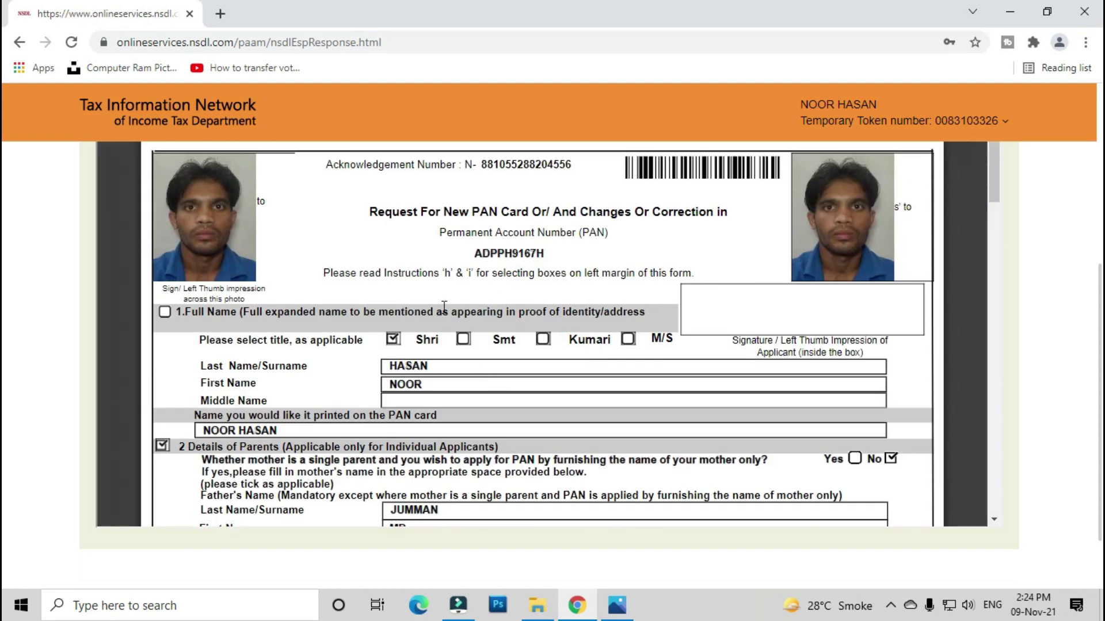
scroll(518, 305, "up", 2)
scroll(498, 287, "down", 1)
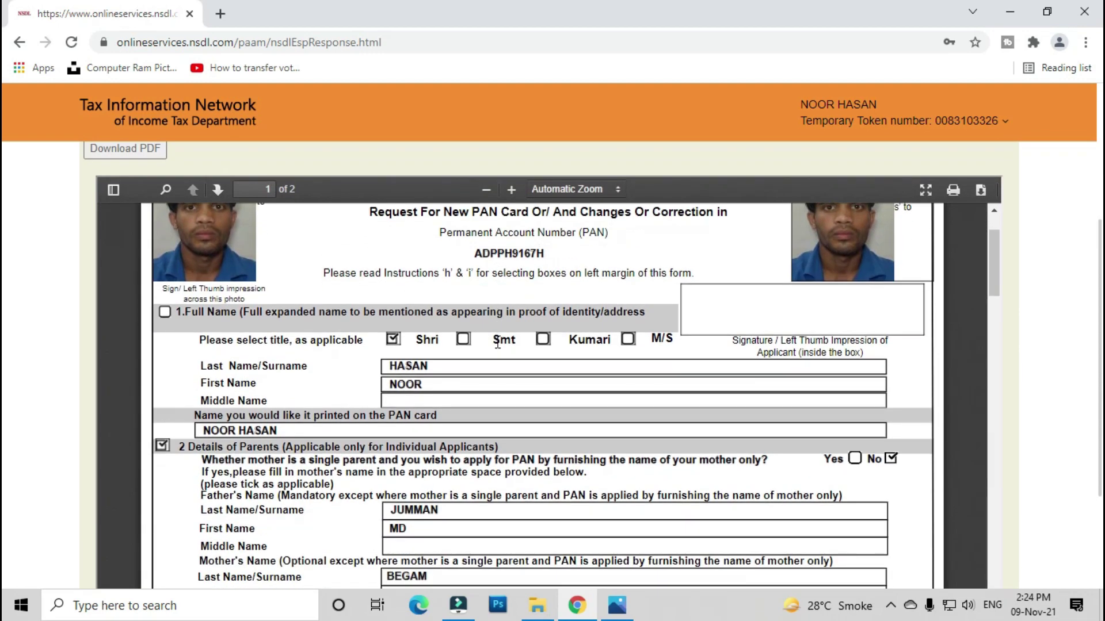
scroll(498, 345, "down", 10)
scroll(499, 363, "down", 8)
scroll(471, 407, "up", 8)
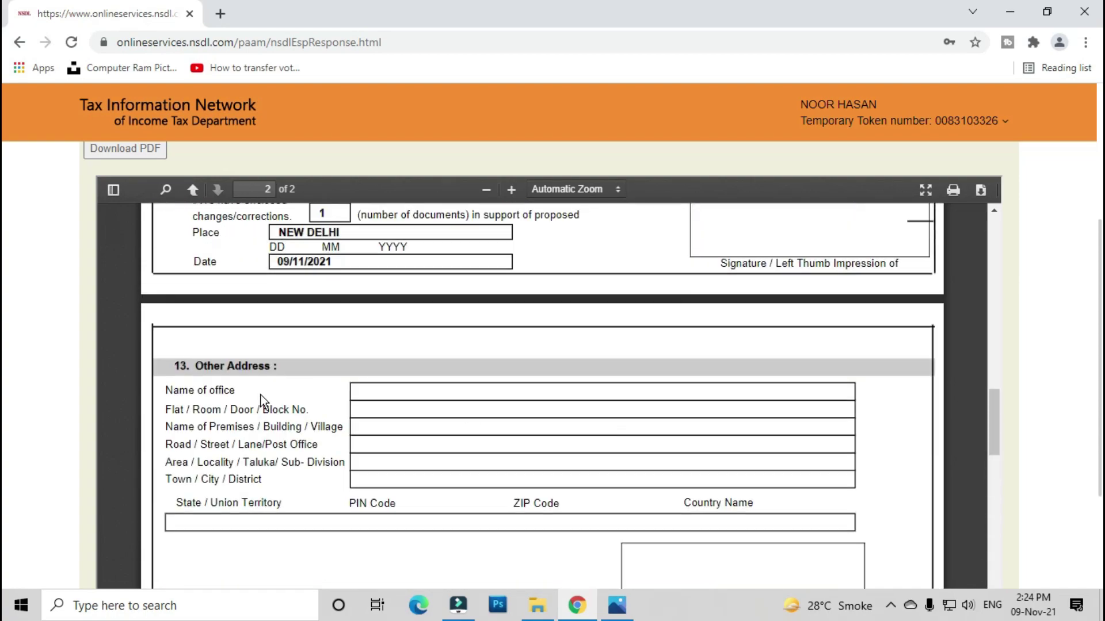
scroll(46, 368, "up", 4)
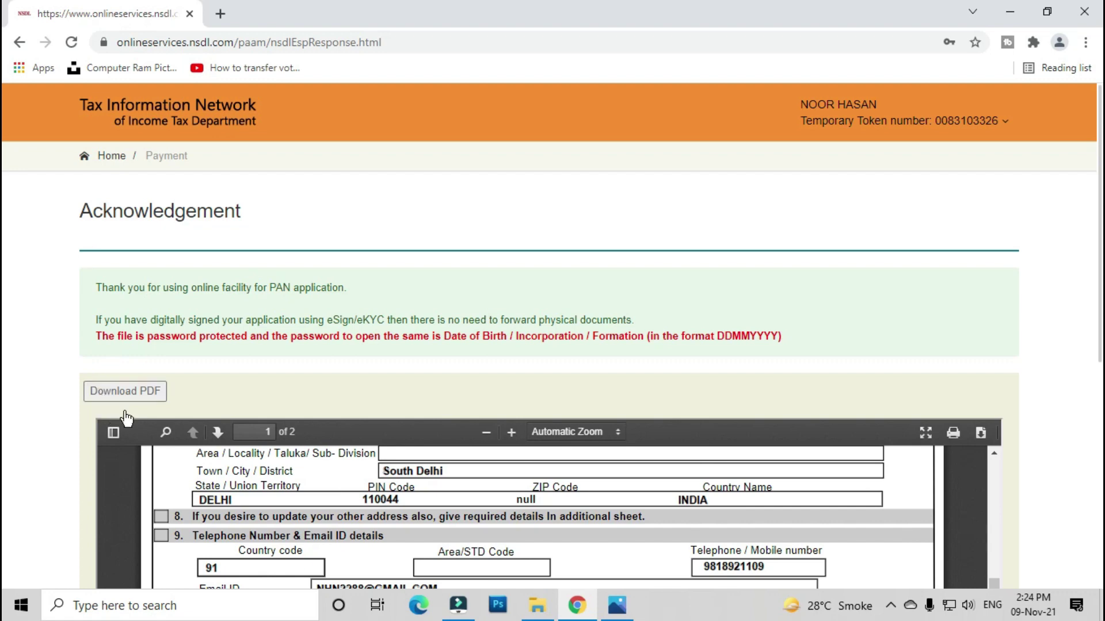
Download the acknowledgement PDF and open it with its password in Chrome's viewer.
left_click(141, 393)
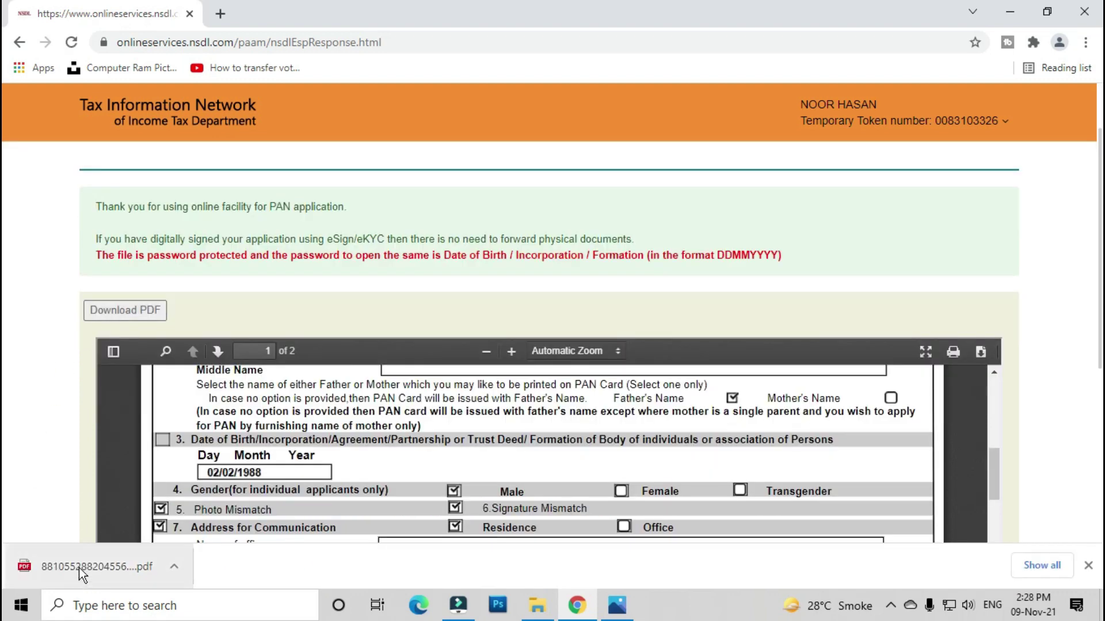
left_click(79, 568)
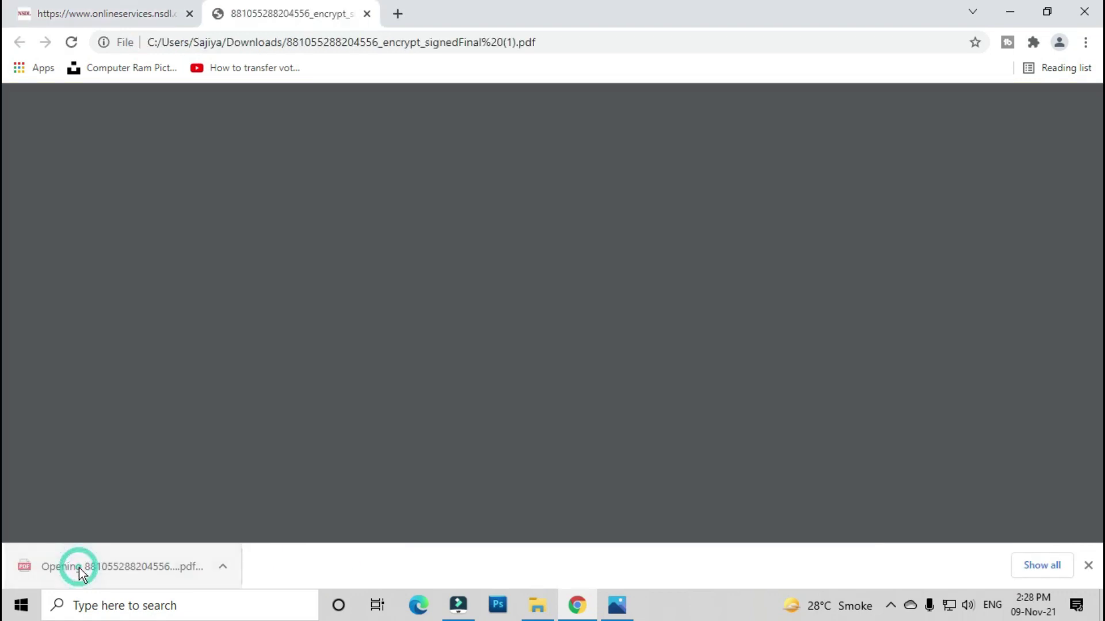
left_click(387, 305)
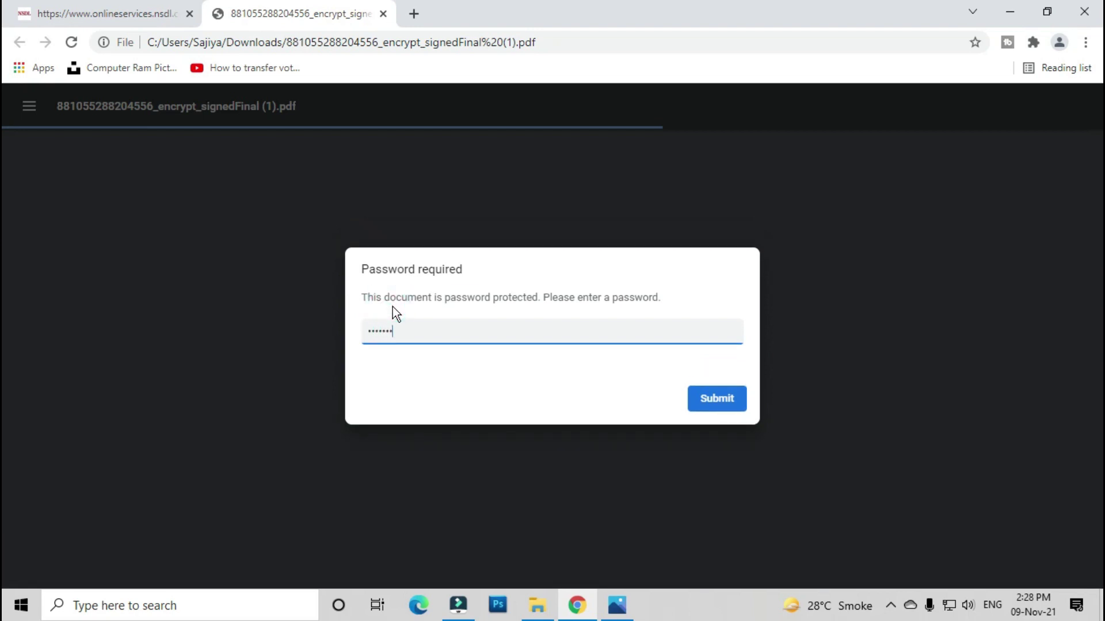
key("Return")
Scroll to the top of the form and select the acknowledgement number.
scroll(508, 341, "up", 3, "ctrl")
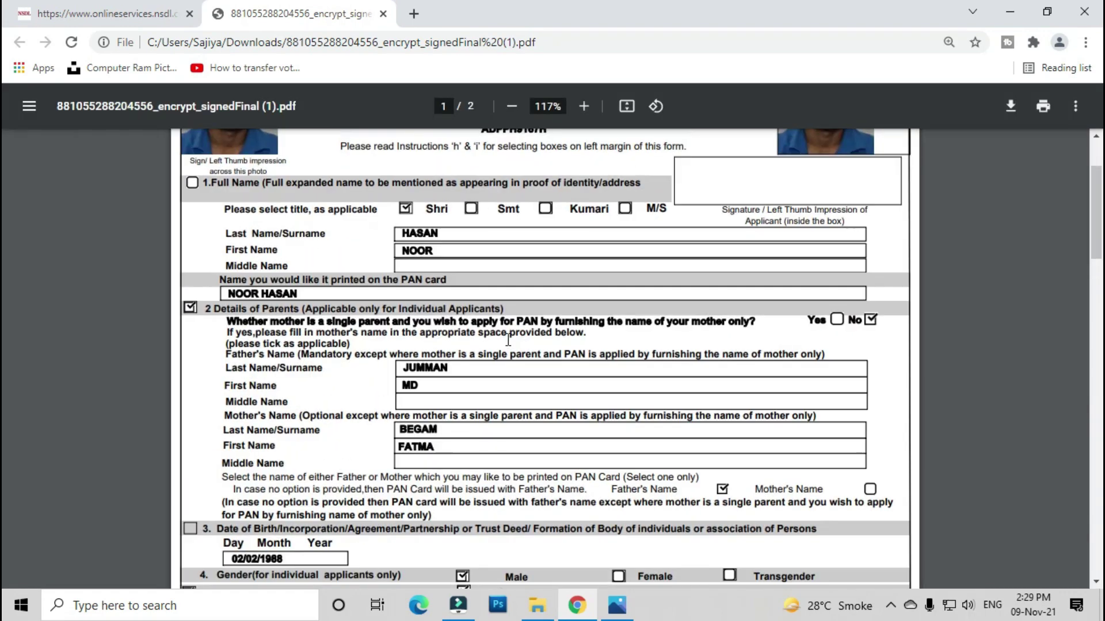
scroll(508, 341, "up", 2, "ctrl")
scroll(279, 257, "up", 6)
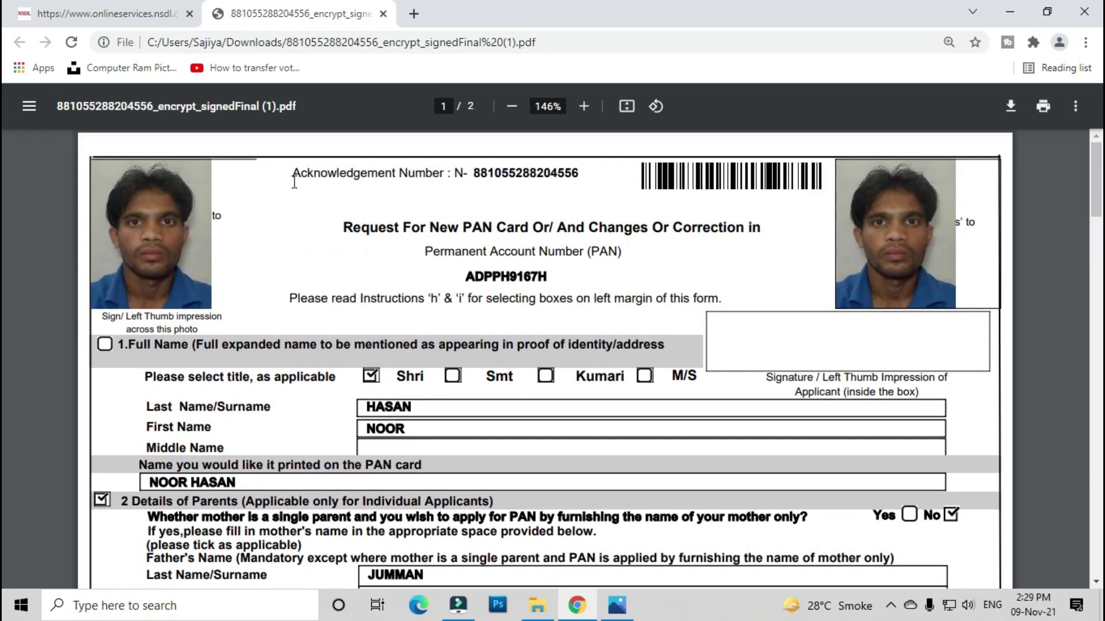
left_click_drag(470, 173, 577, 172)
left_click(607, 186)
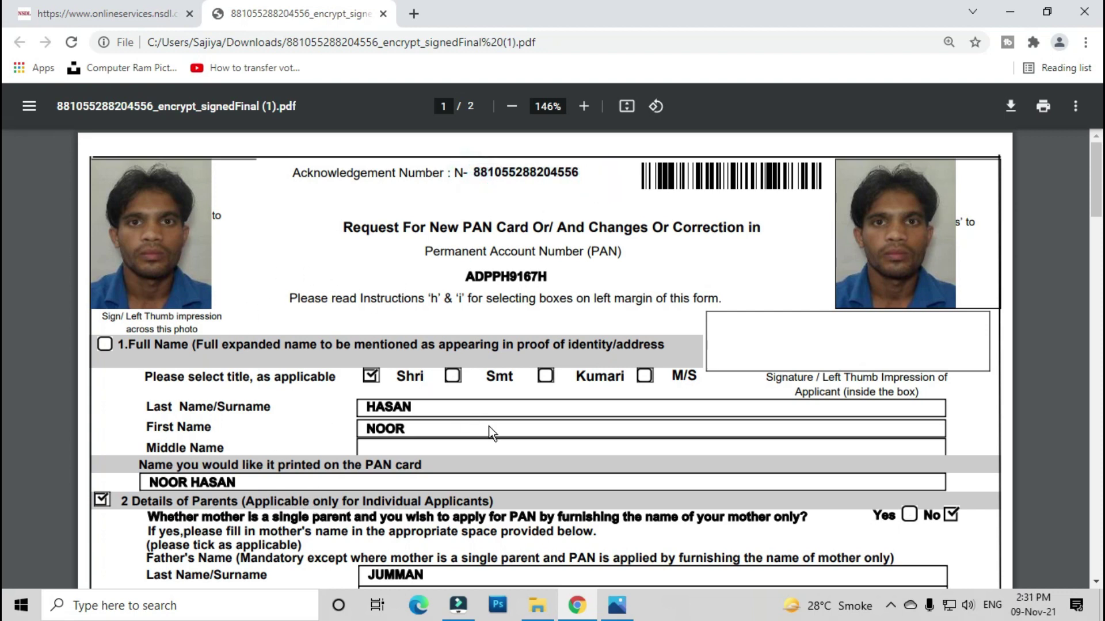
left_click_drag(473, 173, 527, 192)
left_click(528, 212)
Search Google in a new tab for 'online pan correction status' and open NSDL's Status Track result.
left_click(416, 15)
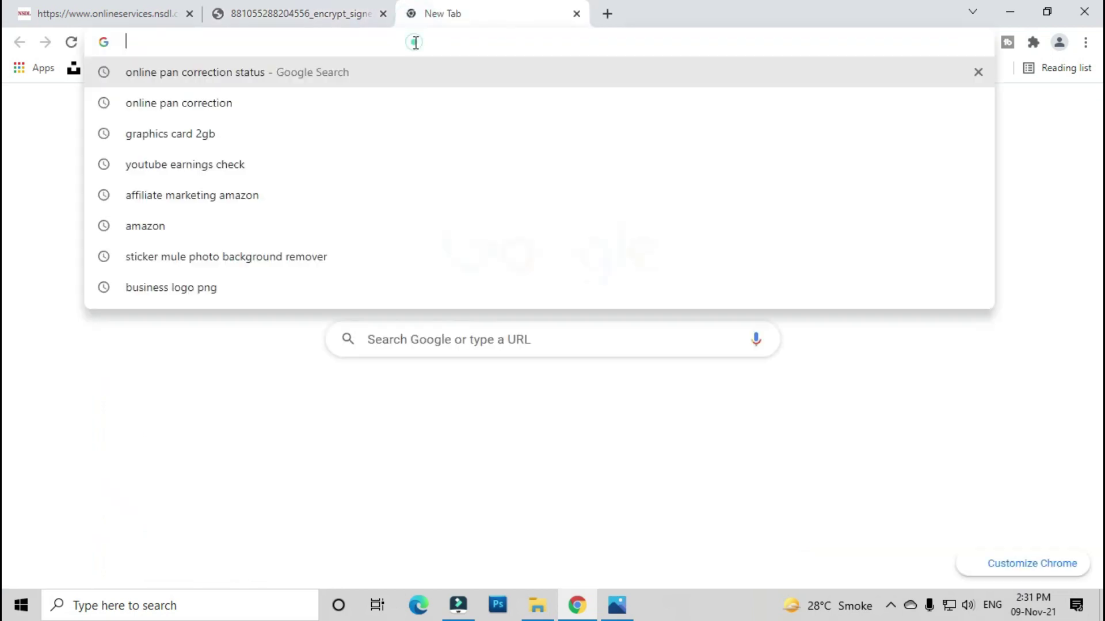
type("online pan")
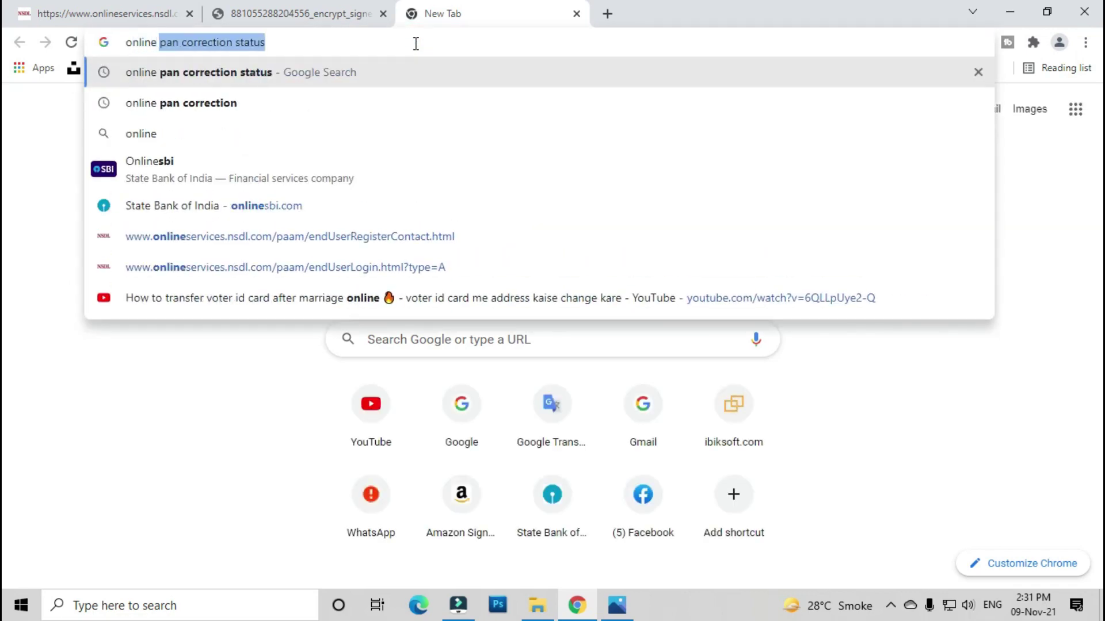
key("End")
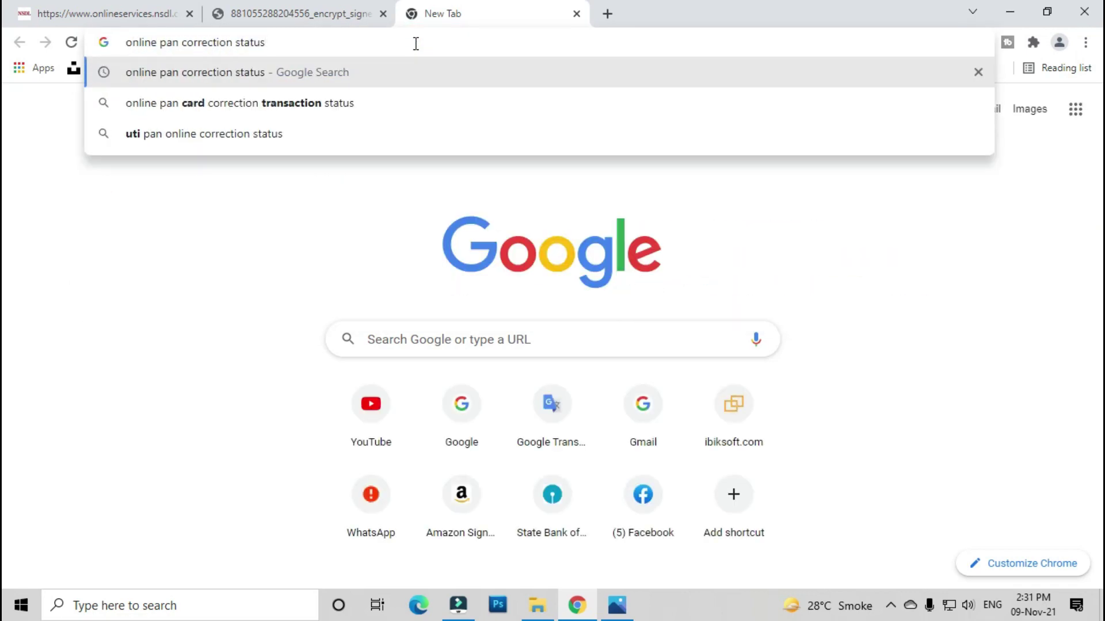
key("Return")
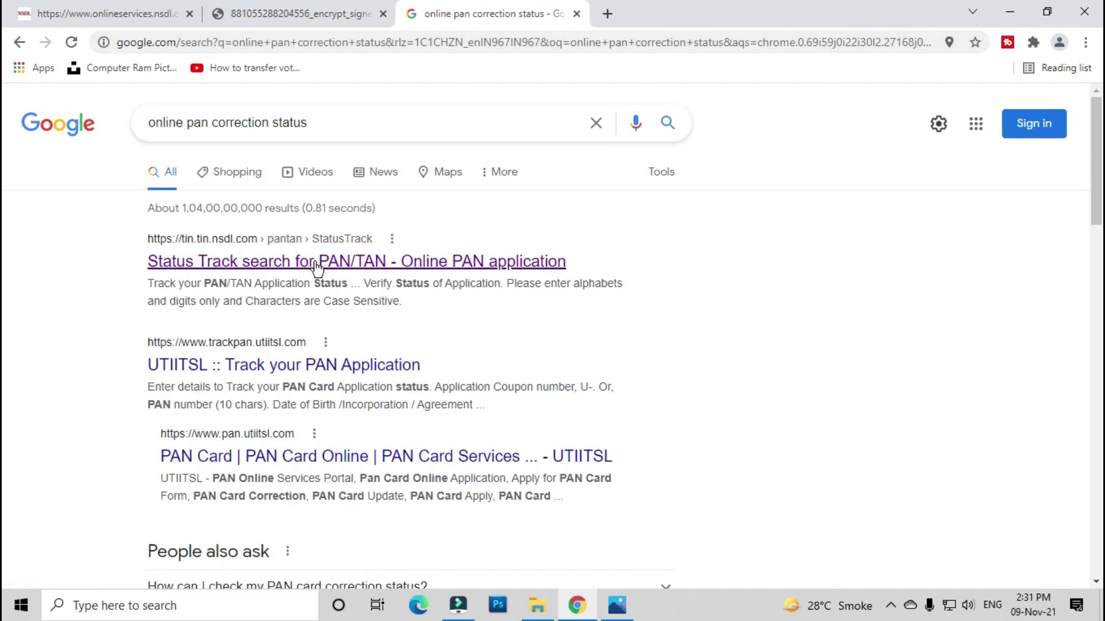
left_click(316, 264)
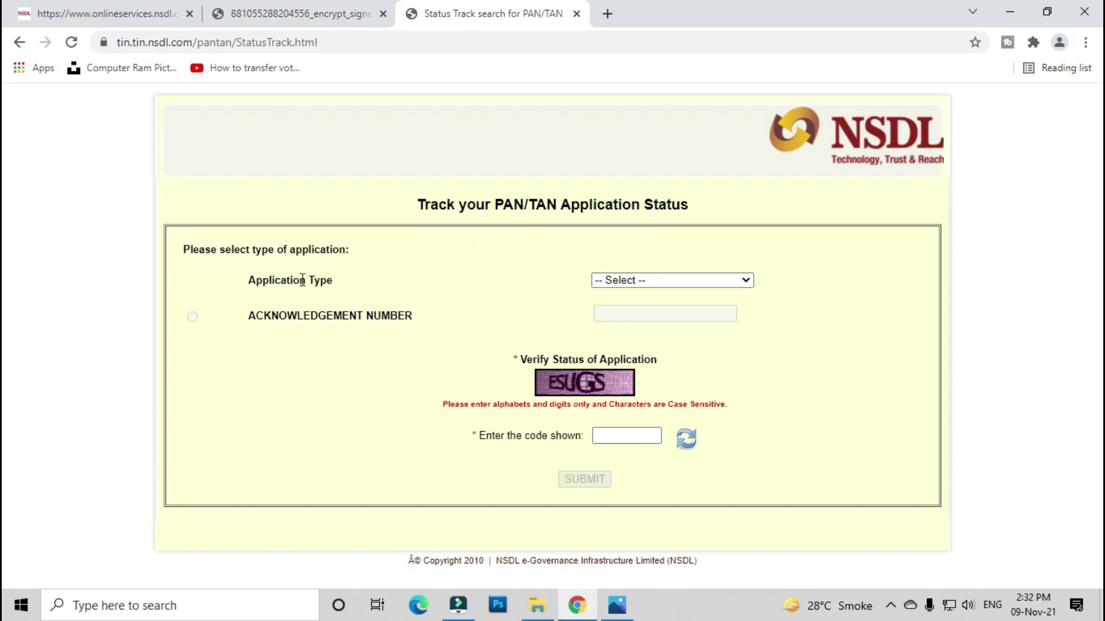
Set Application Type to 'PAN - New / Change Request' and focus the Acknowledgement Number field.
left_click(620, 281)
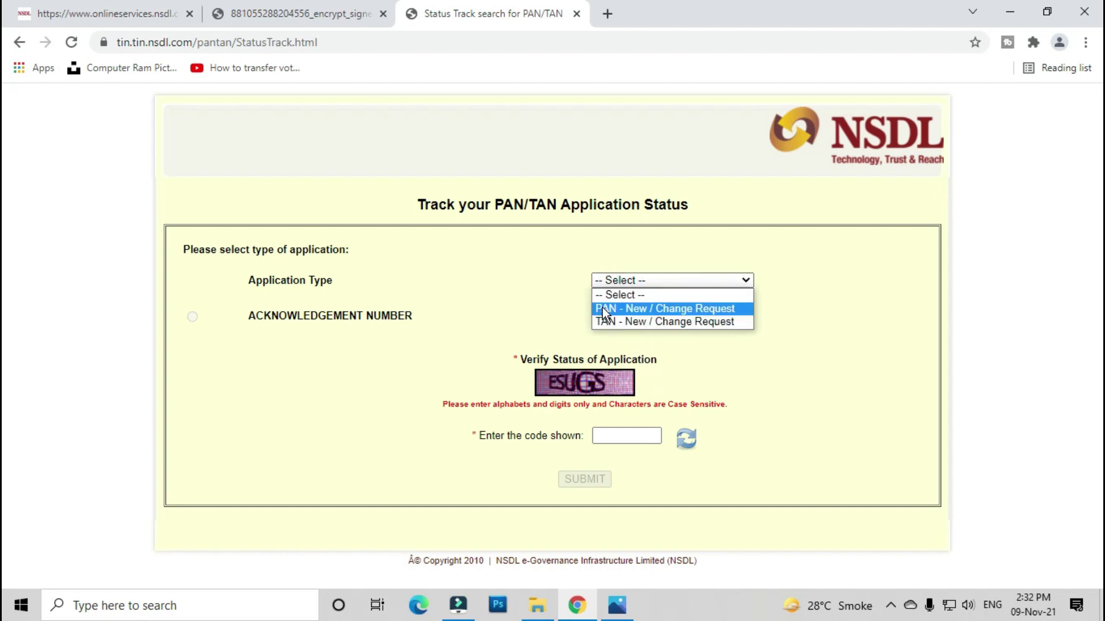
left_click(688, 309)
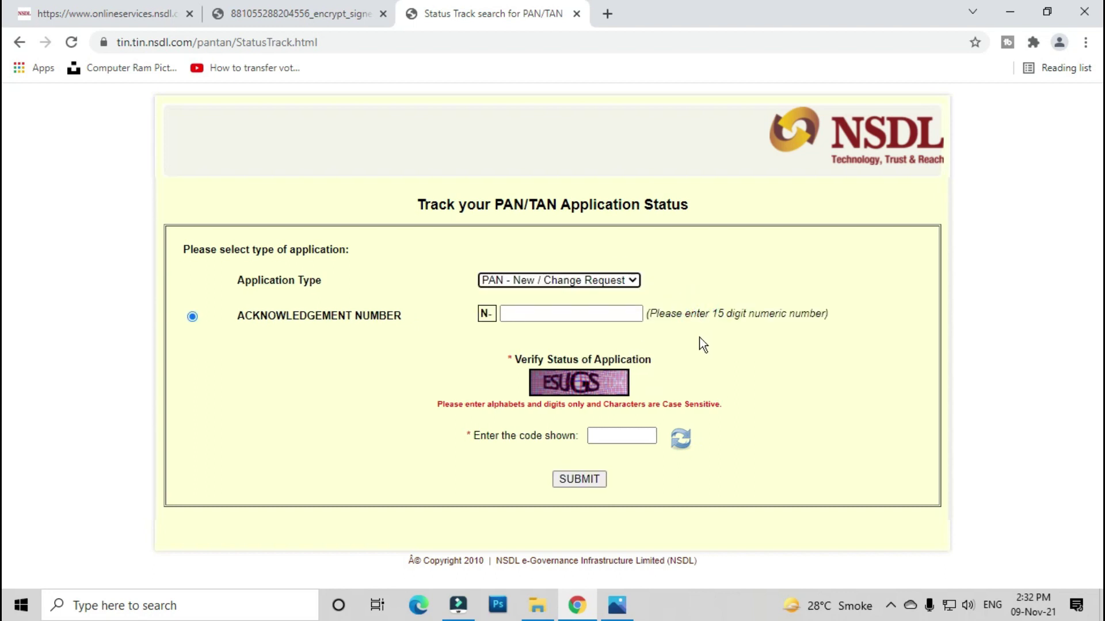
left_click(532, 313)
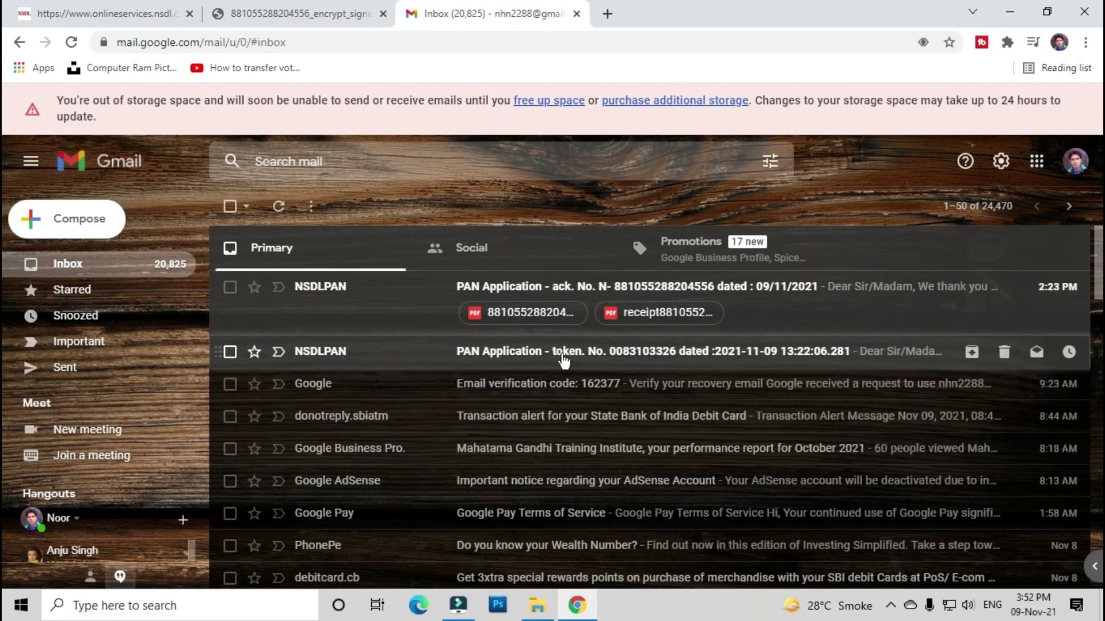
Open the NSDLPAN token-number email and highlight the token number.
left_click(619, 354)
scroll(621, 354, "down", 2)
left_click_drag(768, 326, 880, 336)
left_click(739, 345)
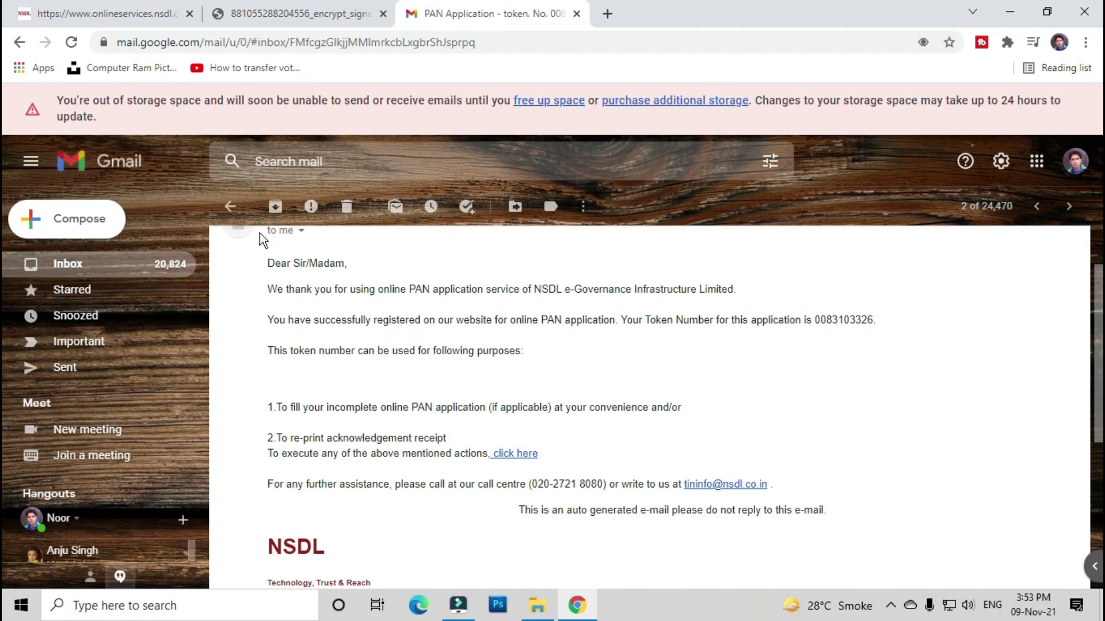
Open the NSDLPAN acknowledgement email from the inbox and scroll to its details.
left_click(230, 206)
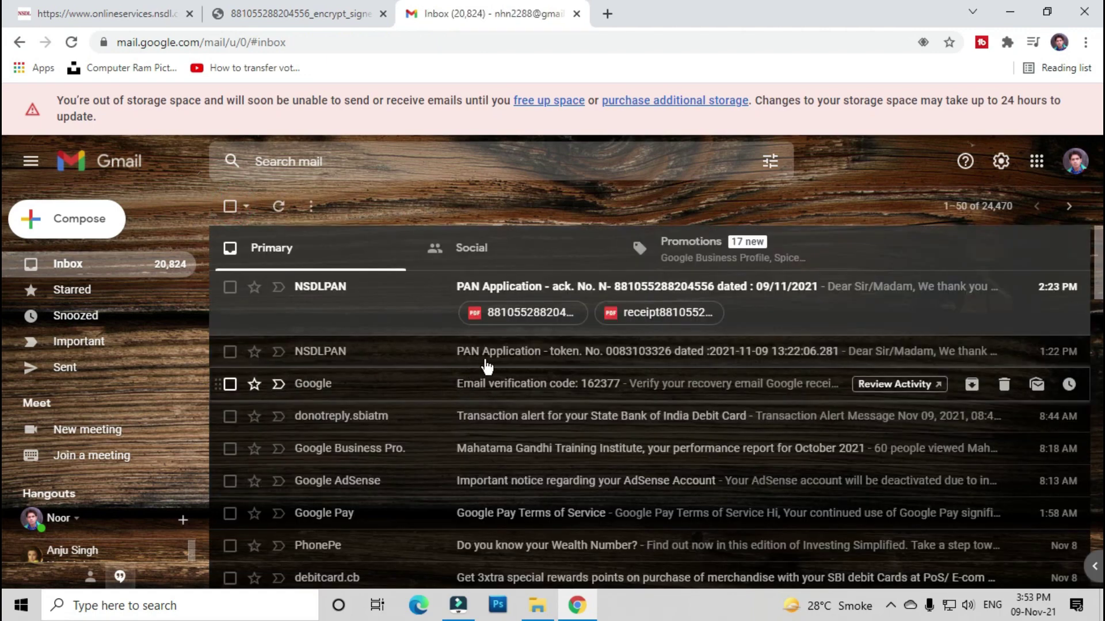
left_click(536, 287)
scroll(527, 412, "down", 4)
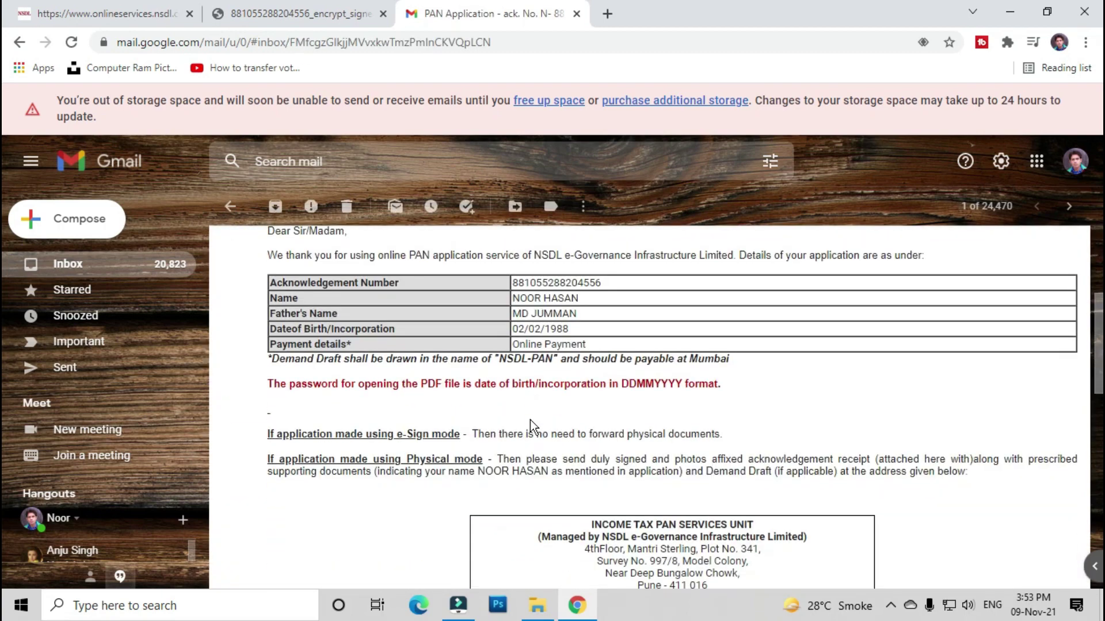